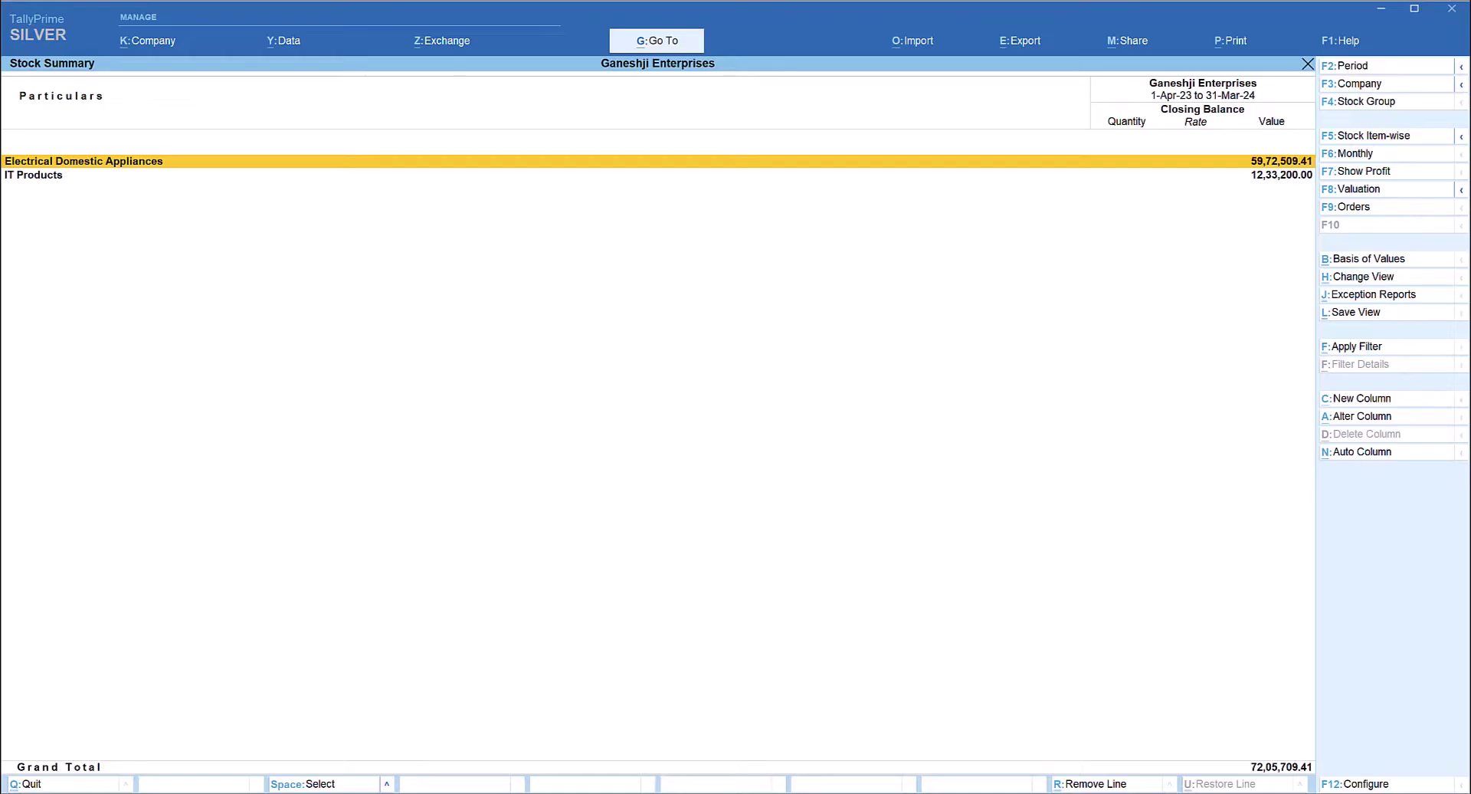
Switch the Stock Summary to detailed view, expand Air Conditioners to show Blue Star AC, then open configuration.
{"action": "key", "text": "alt+F5"}
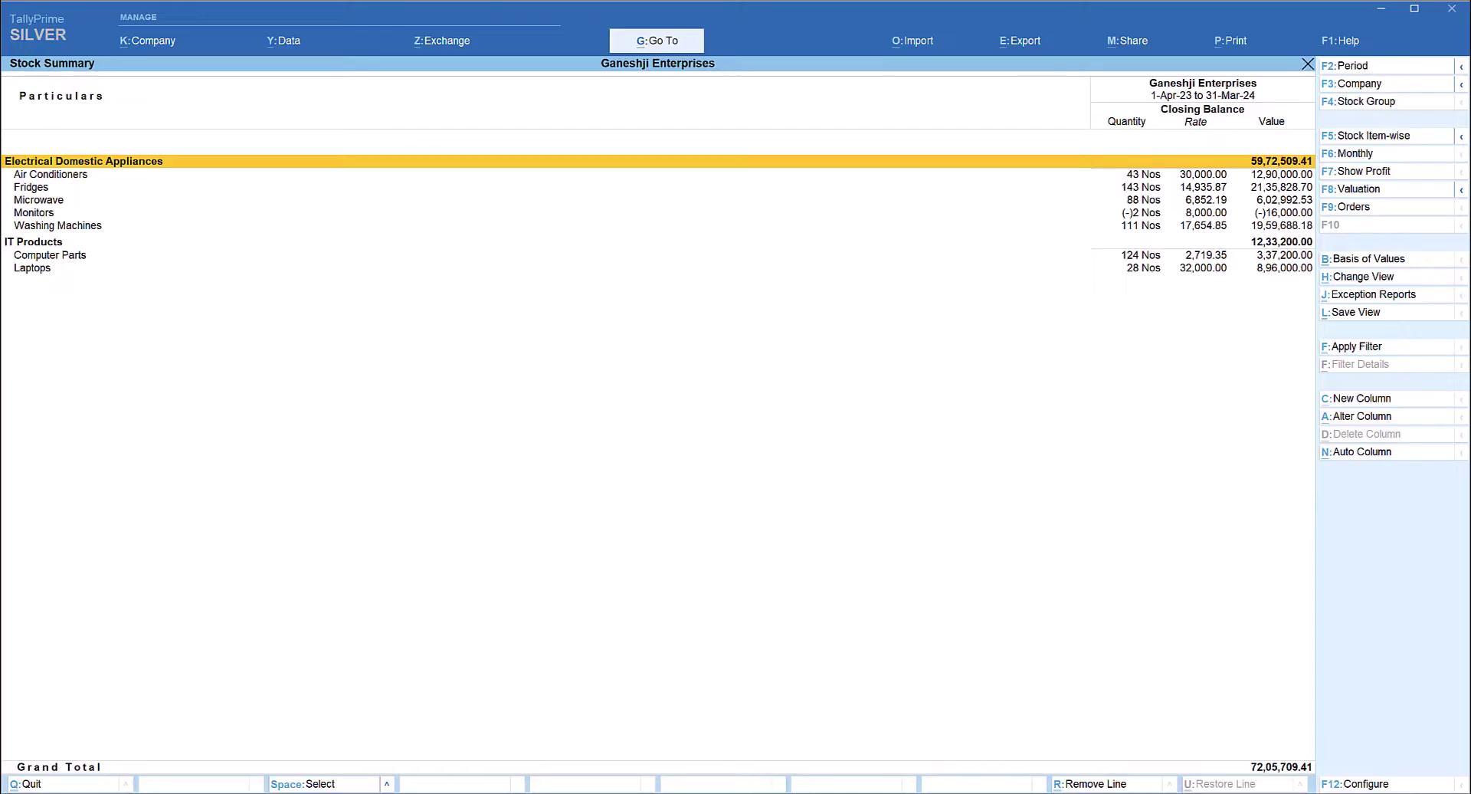
{"action": "key", "text": "Down"}
{"action": "key", "text": "shift+Return"}
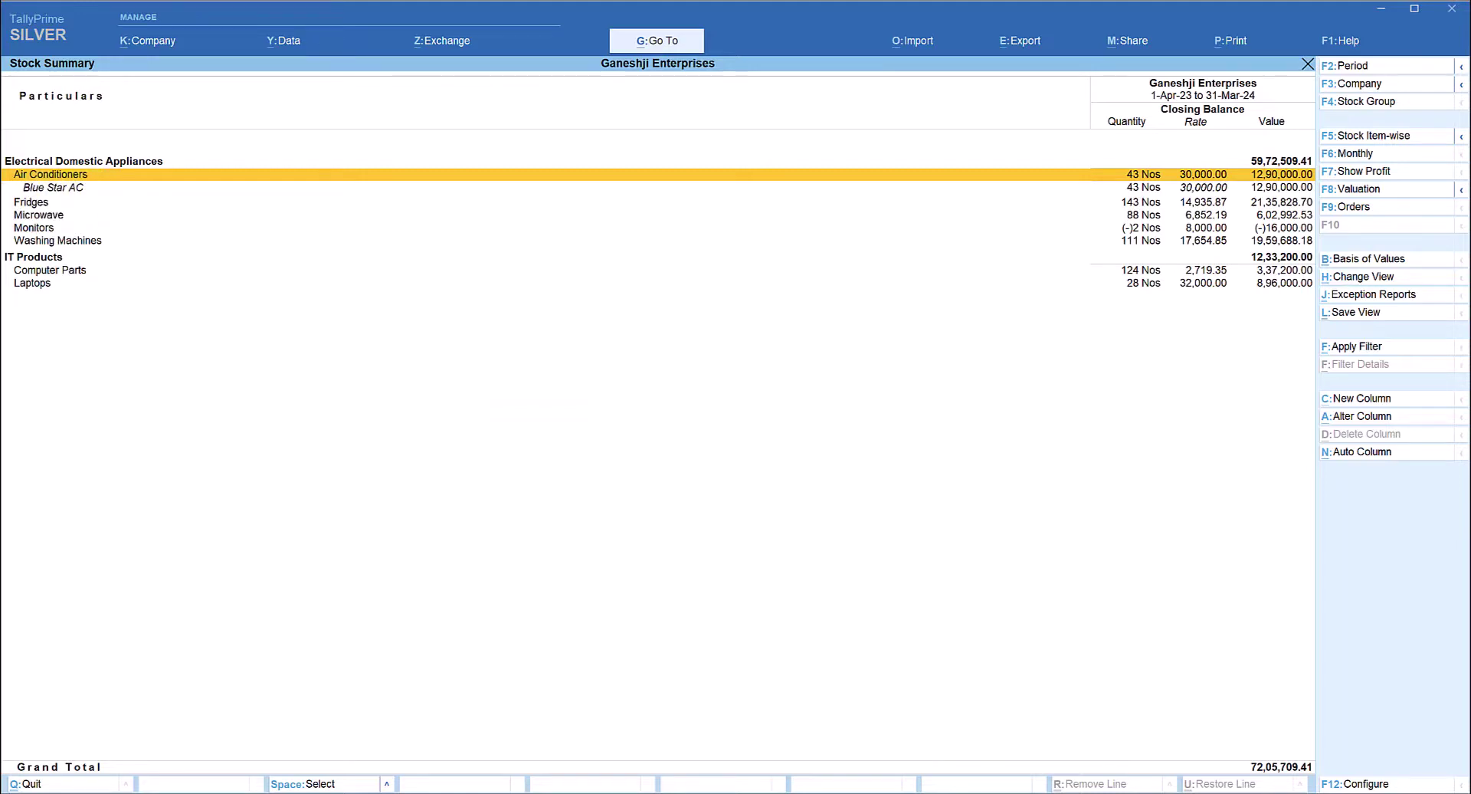
{"action": "key", "text": "F12"}
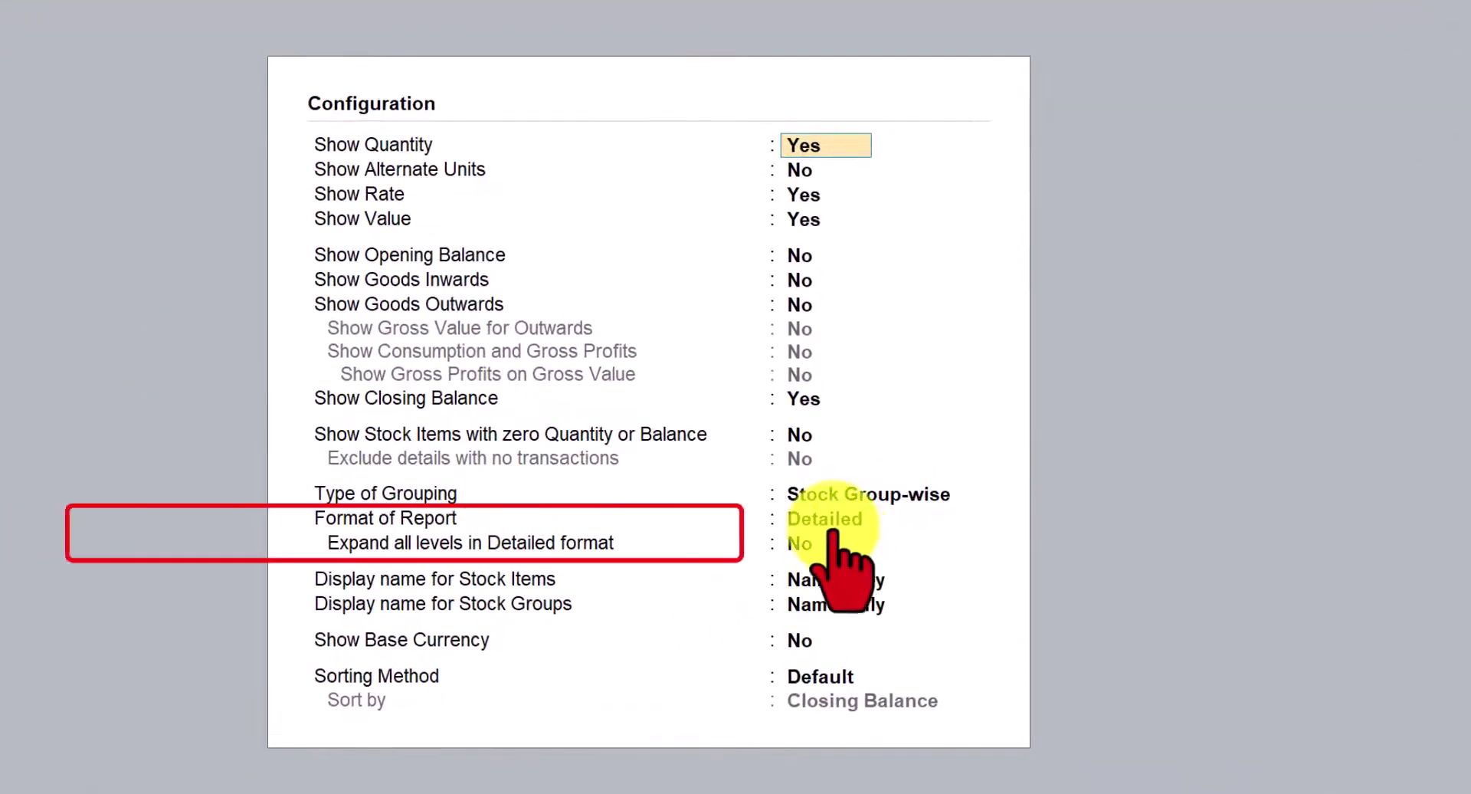
Keep the Detailed report format, set Expand all levels to Yes, and accept the configuration.
{"action": "left_click", "coordinate": [825, 518]}
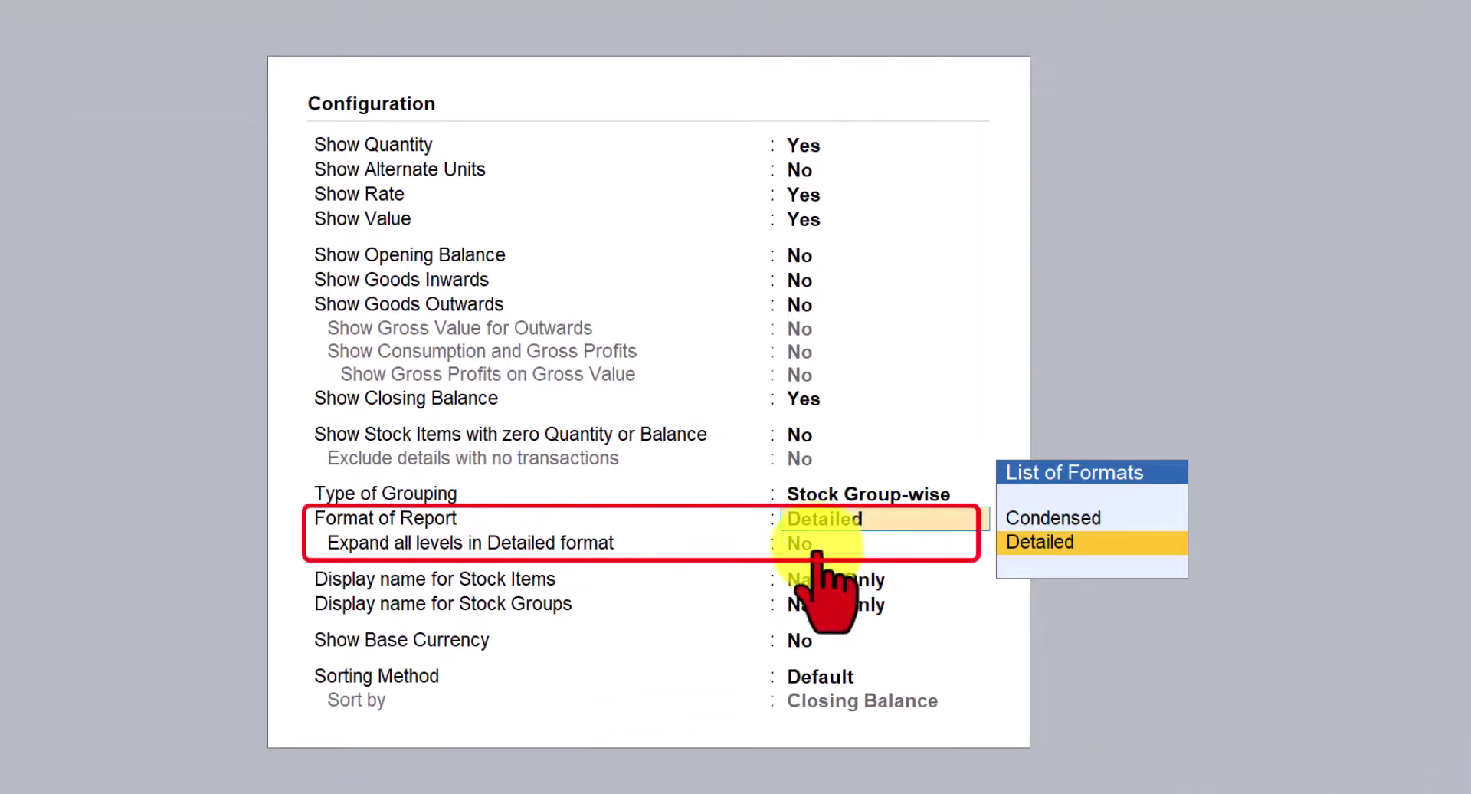
{"action": "left_click", "coordinate": [817, 546]}
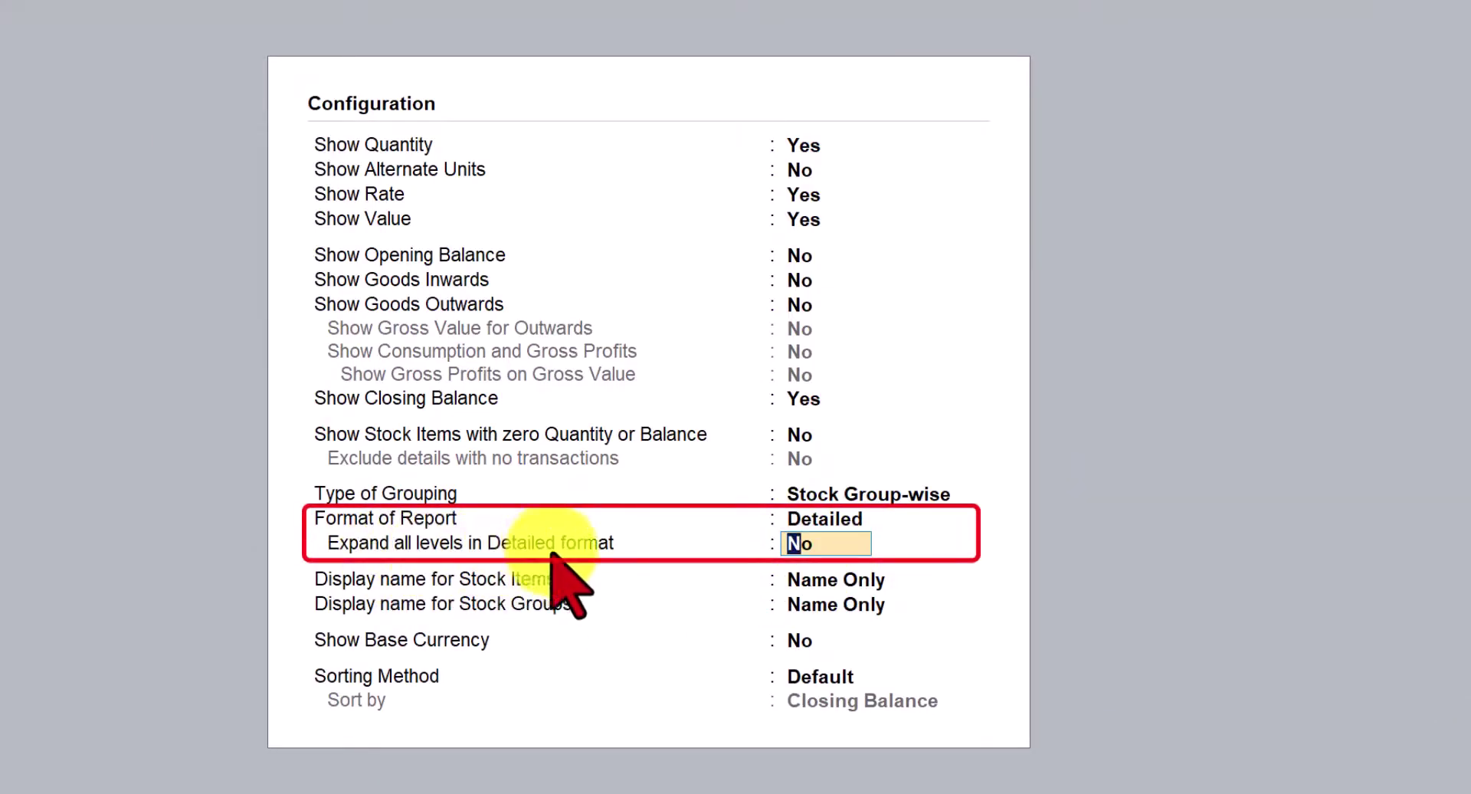
{"action": "type", "text": "y"}
{"action": "key", "text": "Return"}
{"action": "key", "text": "ctrl+a"}
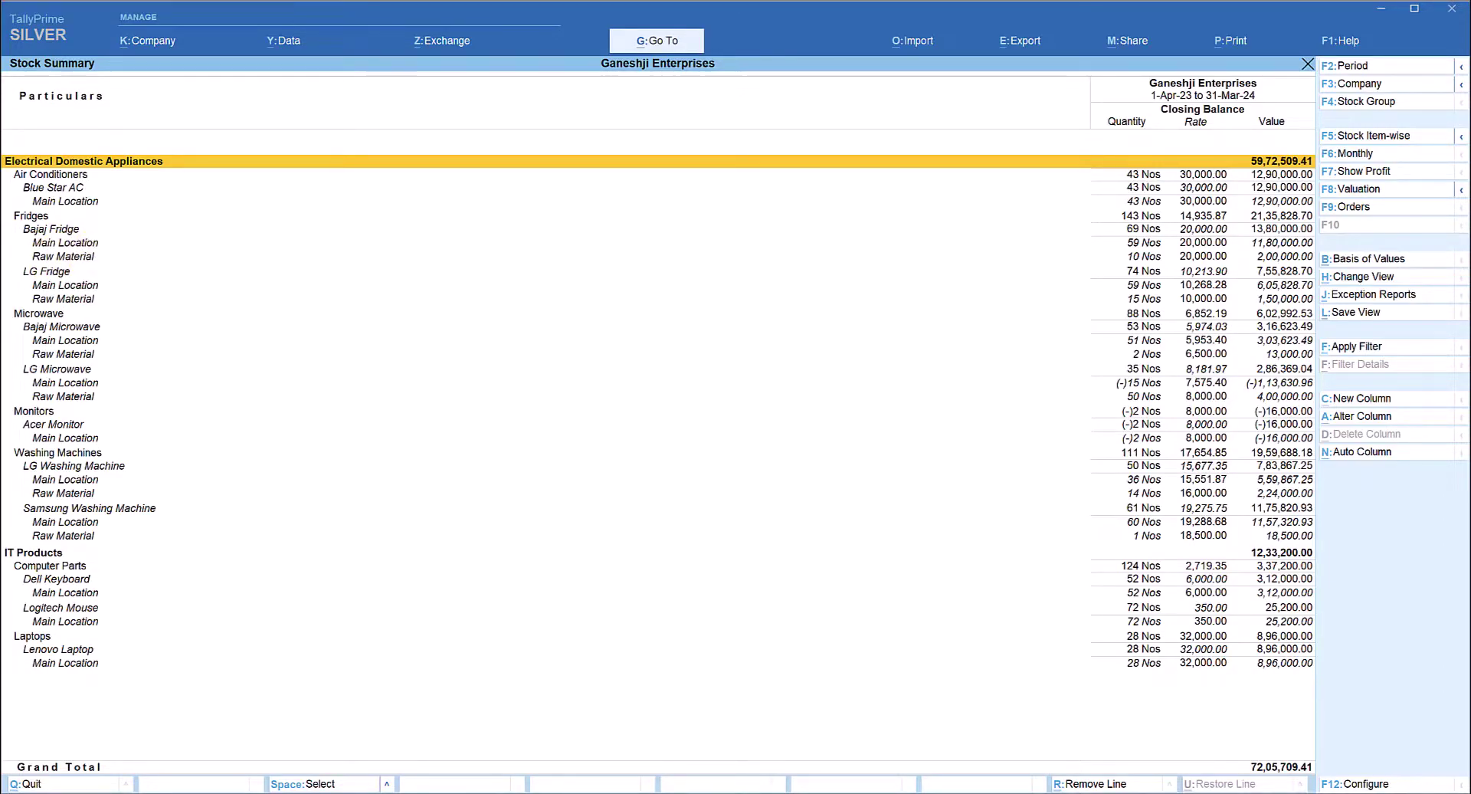
Switch to condensed view, showing only Electrical Domestic Appliances and IT Products totals.
{"action": "key", "text": "alt+F5"}
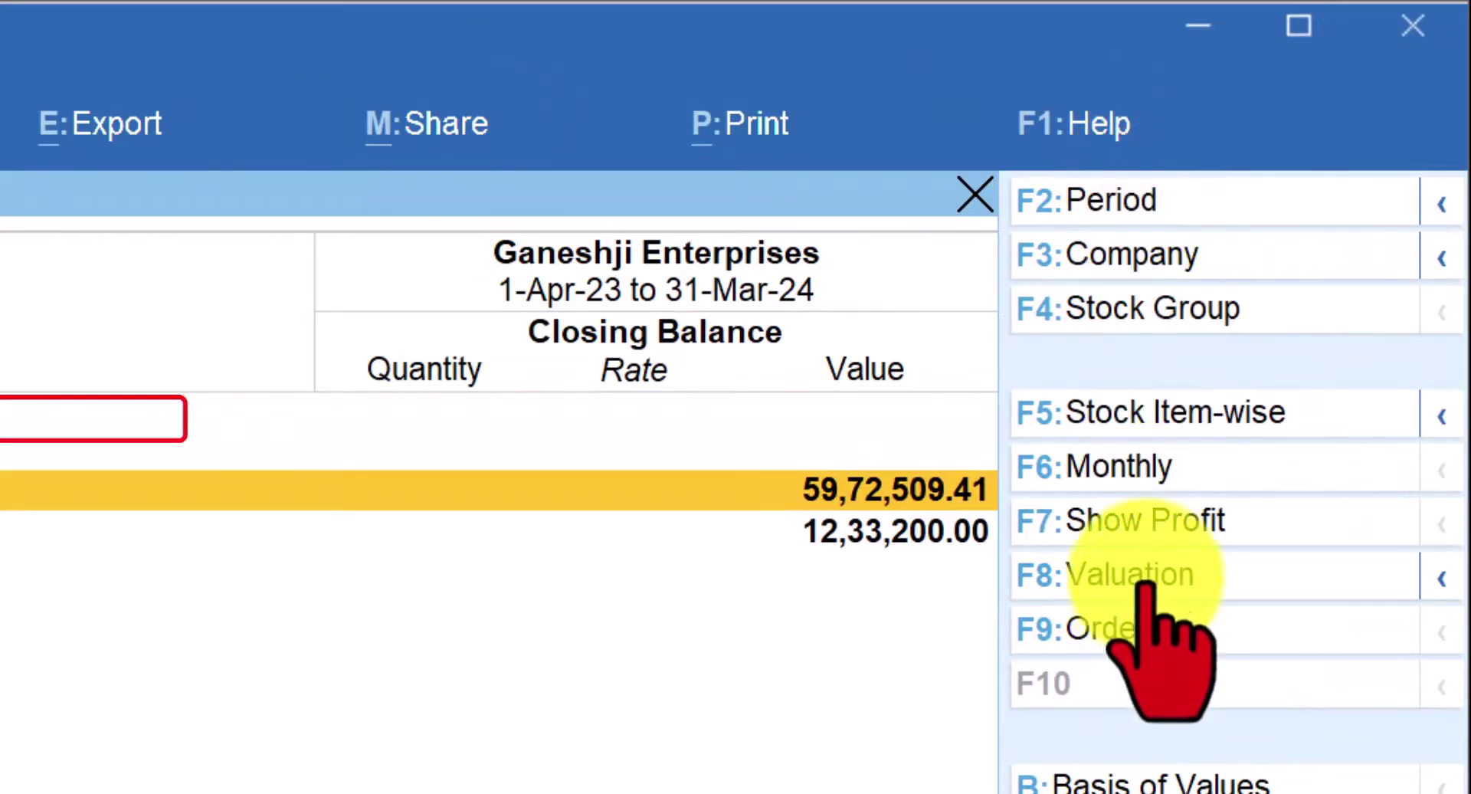
List the Stock Summary item-wise and drill into Bajaj Microwave's monthly summary.
{"action": "left_click", "coordinate": [1199, 414]}
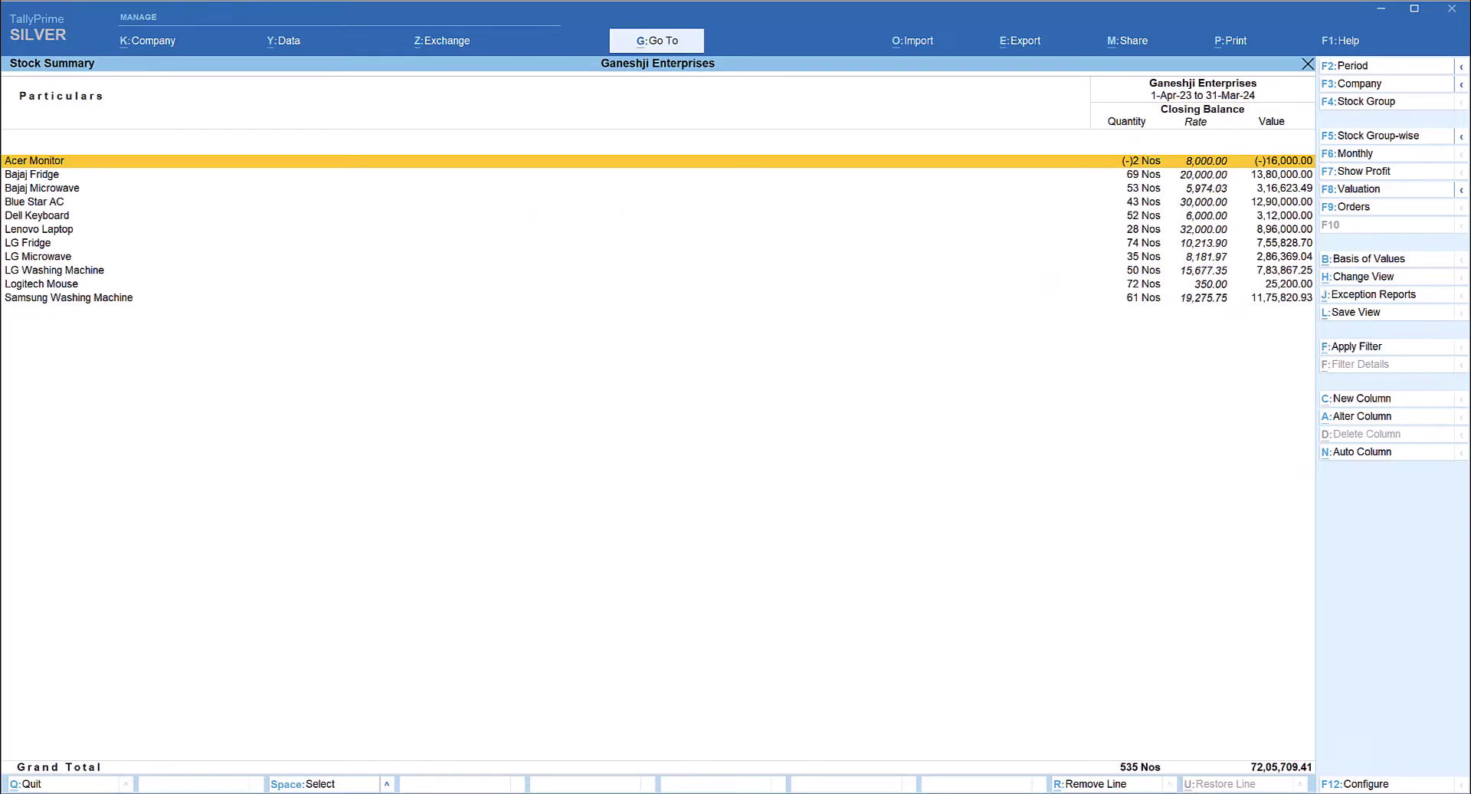
{"action": "key", "text": "Down"}
{"action": "key", "text": "Down"}
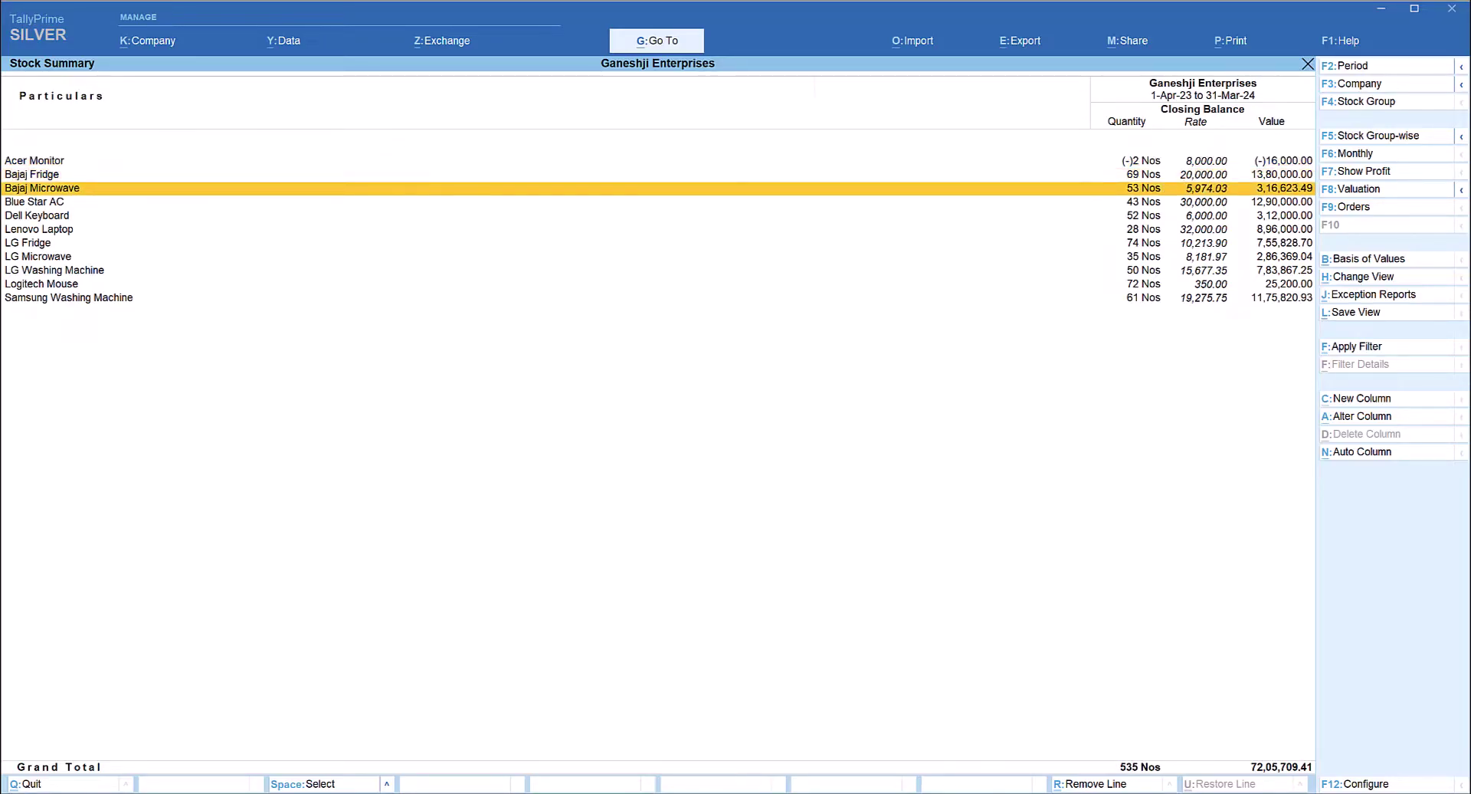
{"action": "key", "text": "Return"}
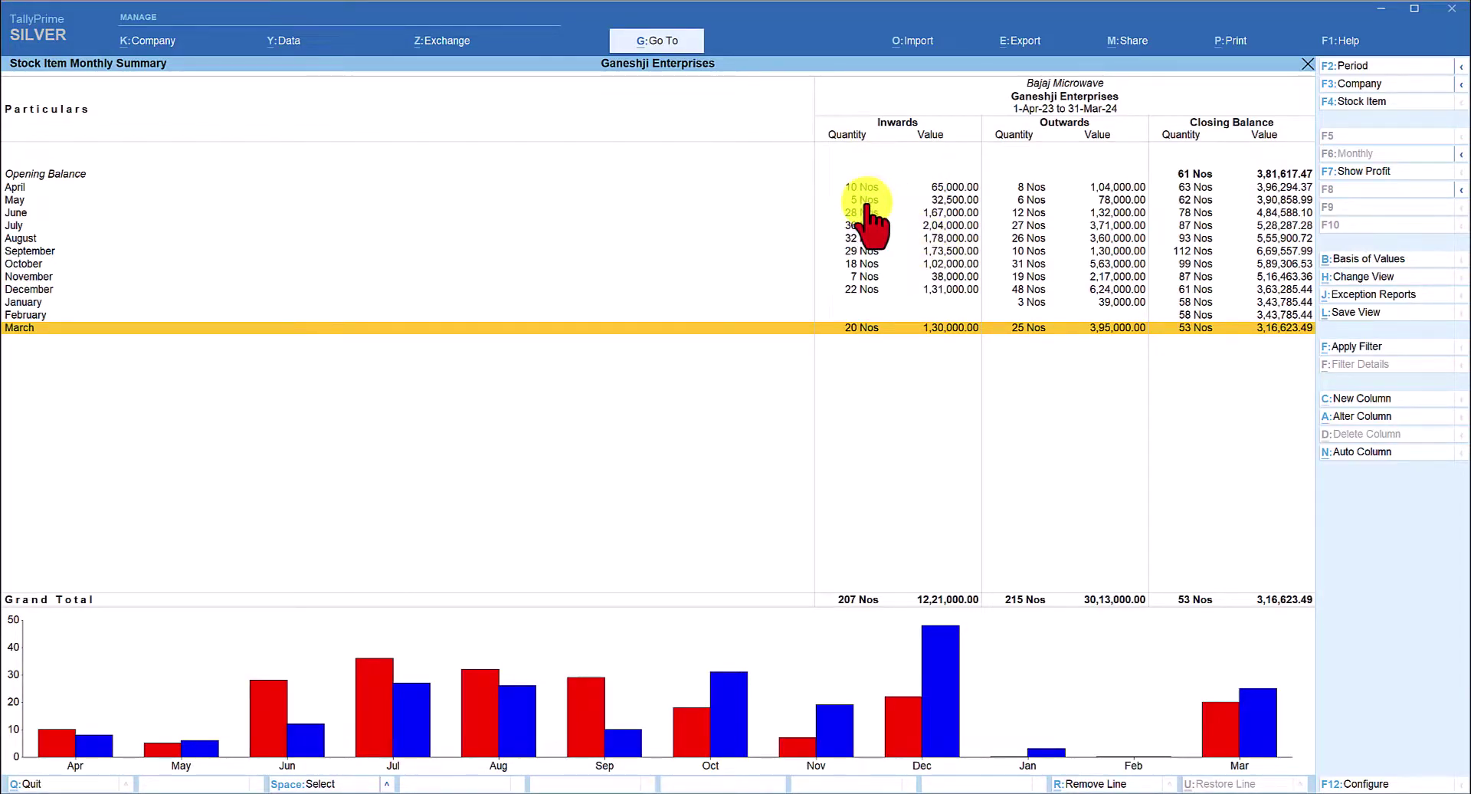
Go back to the item-wise list showing Bajaj Microwave at 53 Nos worth 3,16,623.49.
{"action": "key", "text": "Escape"}
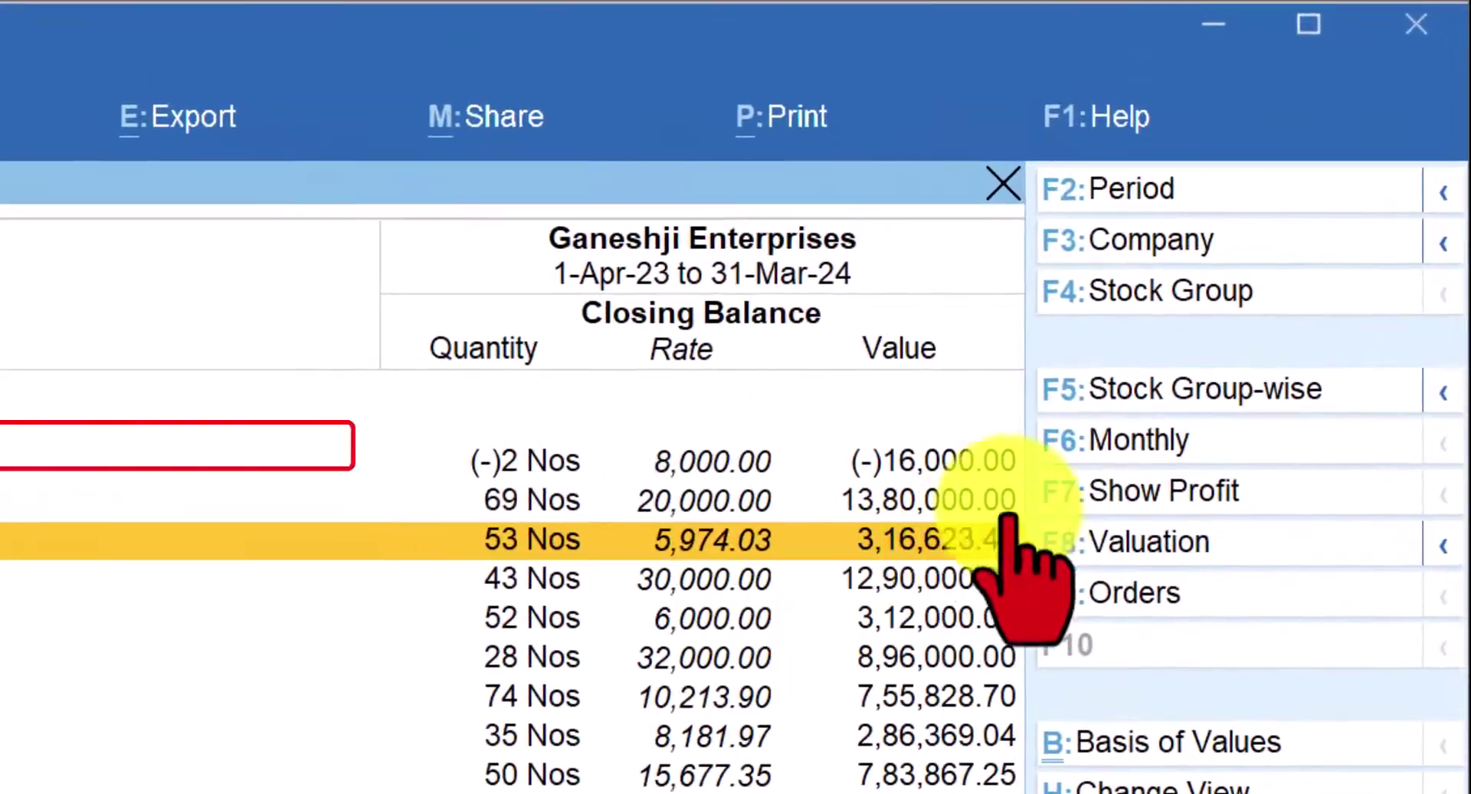
Show the Stock Summary month by month and drill into March 2024's stock group figures.
{"action": "left_click", "coordinate": [1184, 443]}
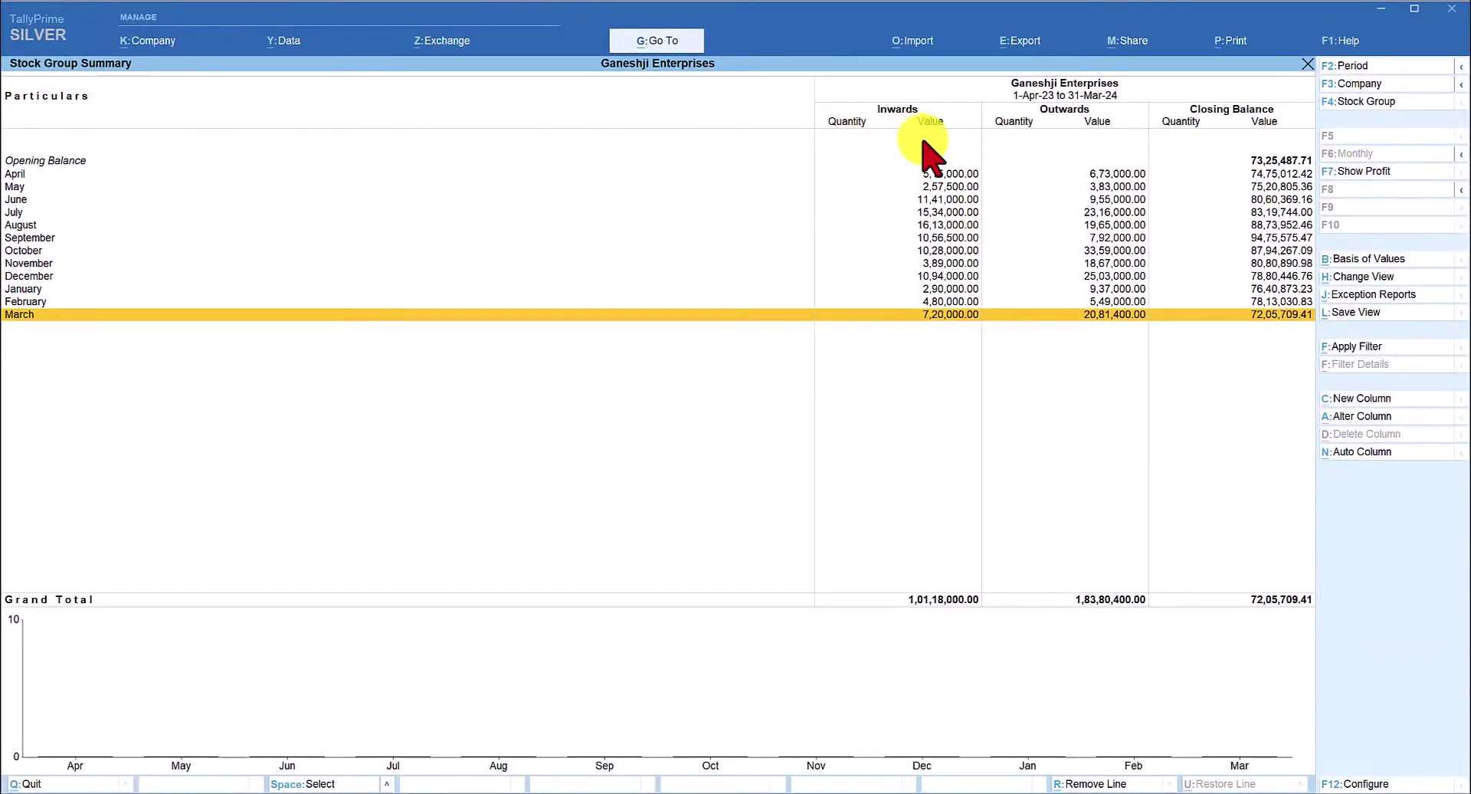
{"action": "left_click", "coordinate": [1085, 313]}
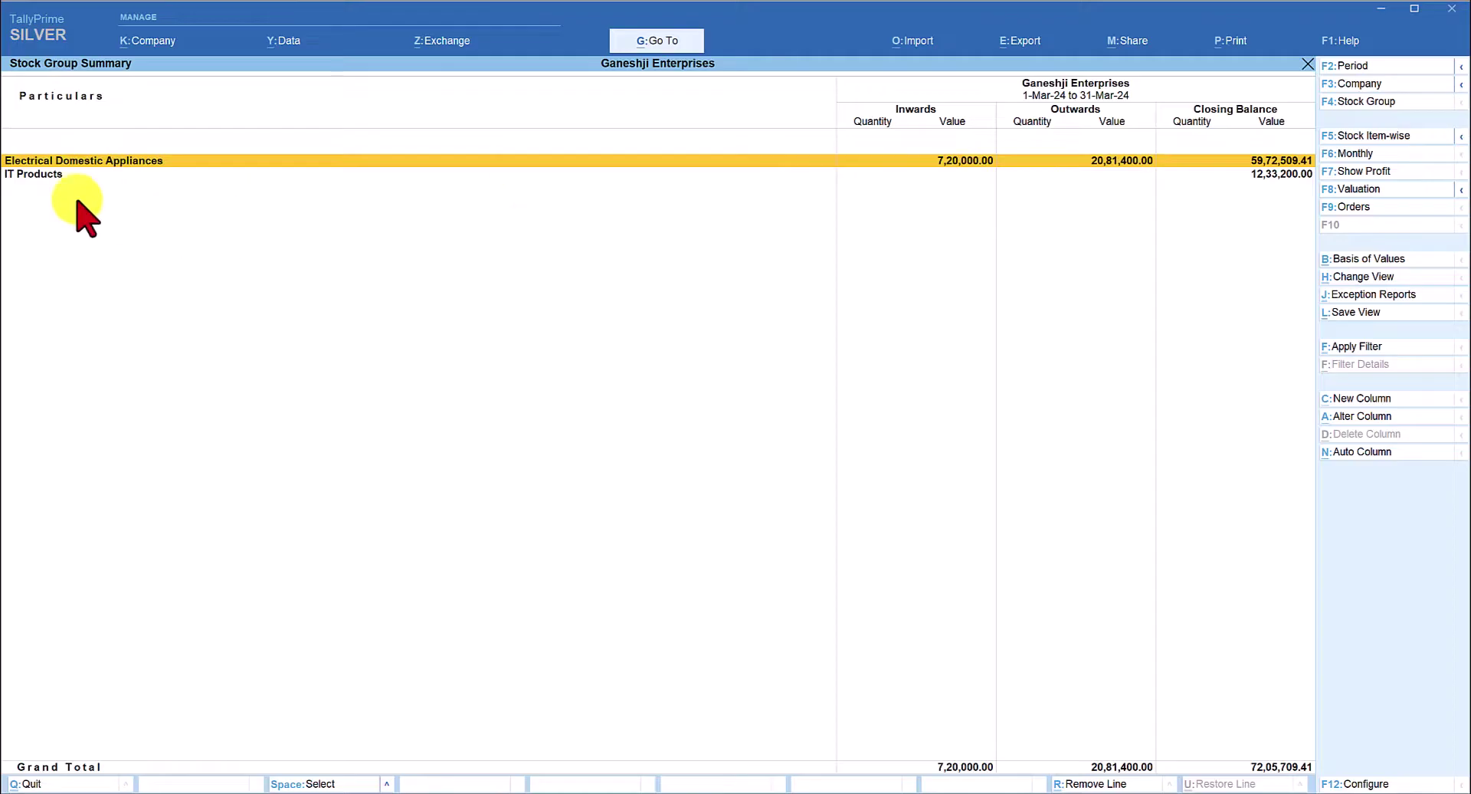
View March's movements item-wise, then return to the full-year item-wise Stock Summary.
{"action": "left_click", "coordinate": [61, 176]}
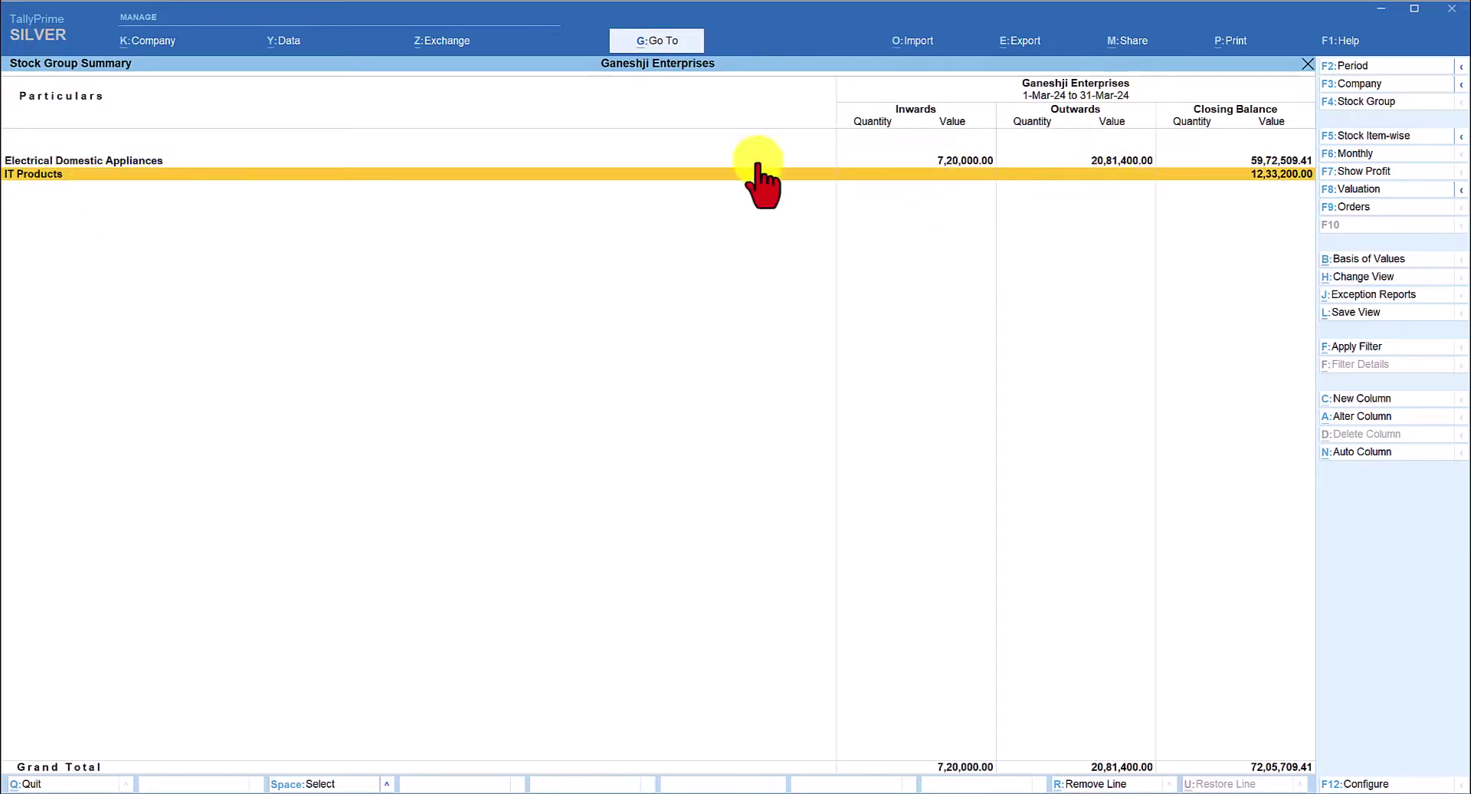
{"action": "left_click", "coordinate": [1362, 138]}
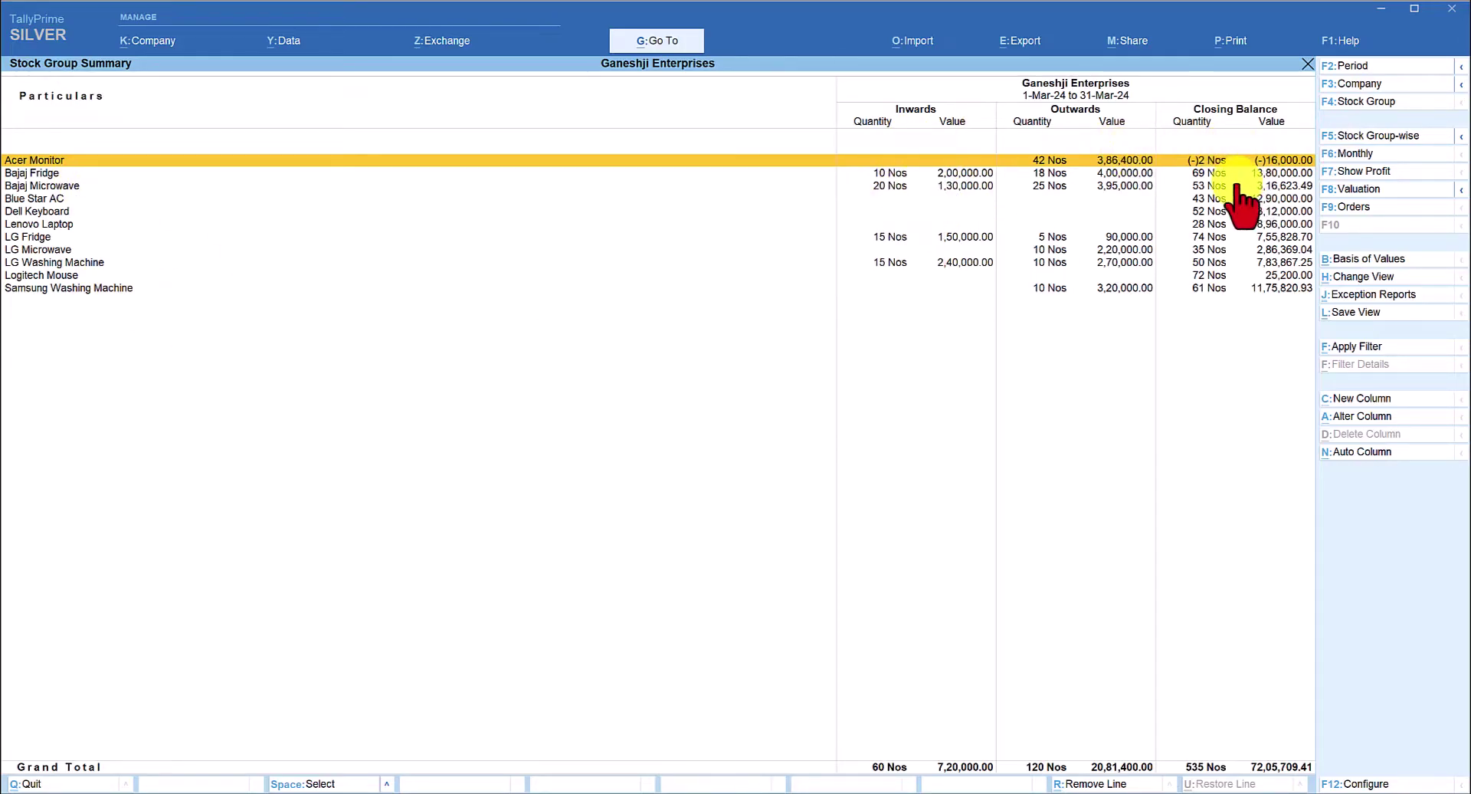
{"action": "key", "text": "F6"}
{"action": "key", "text": "Escape"}
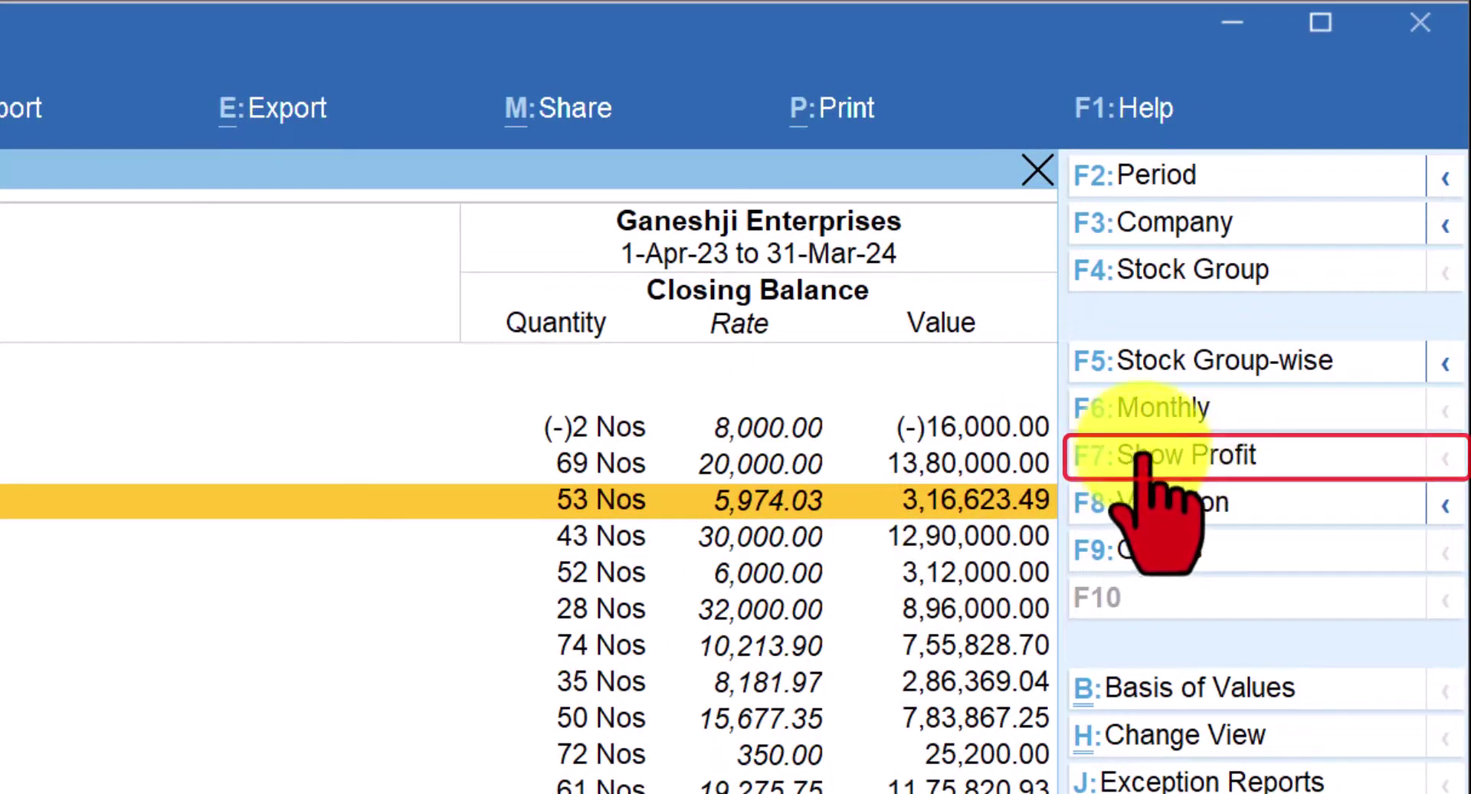
Show profit columns and review LG Microwave and Acer Monitor; total gross profit 81,42,621.70 at 44.30%.
{"action": "left_click", "coordinate": [1184, 458]}
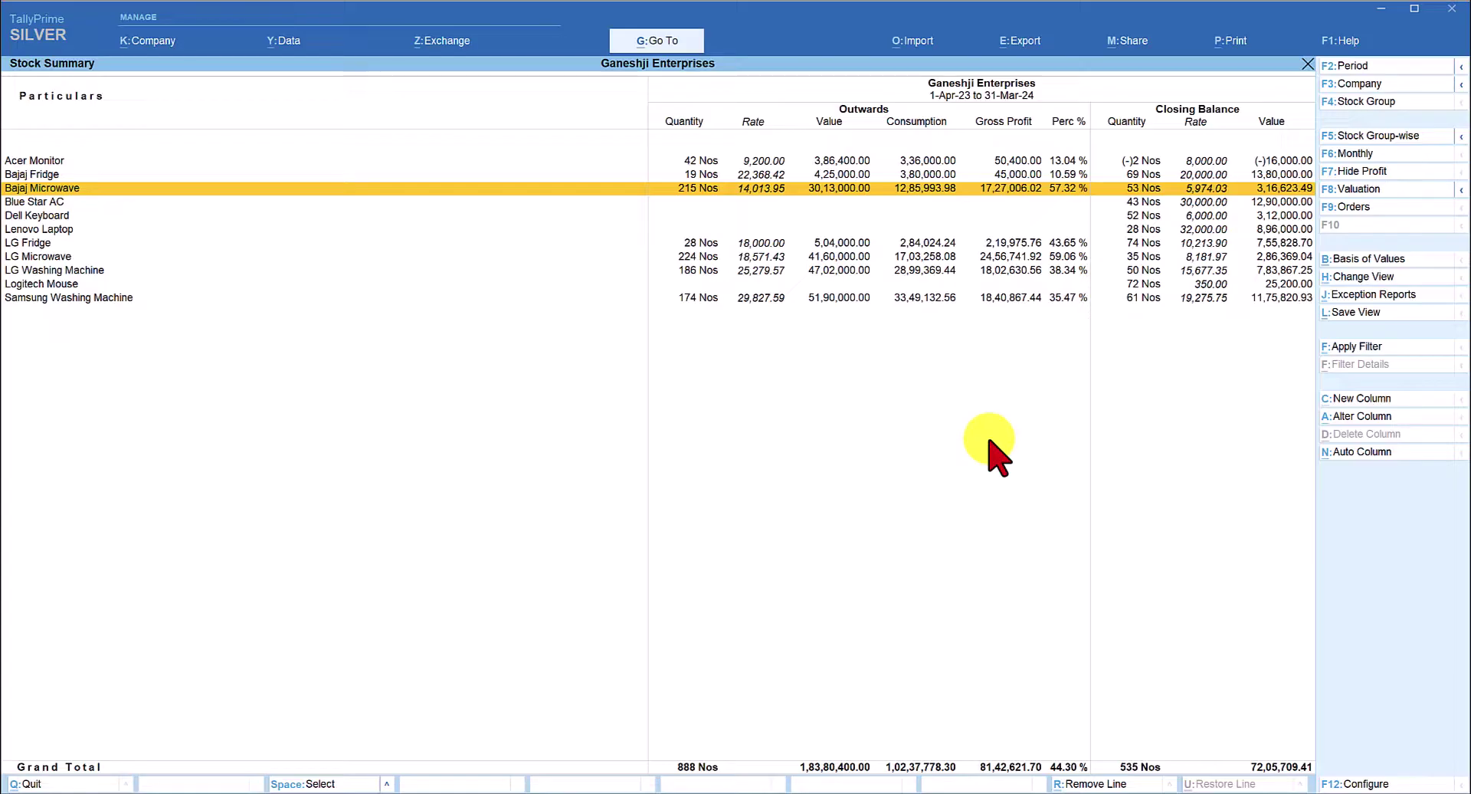
{"action": "left_click", "coordinate": [1026, 255]}
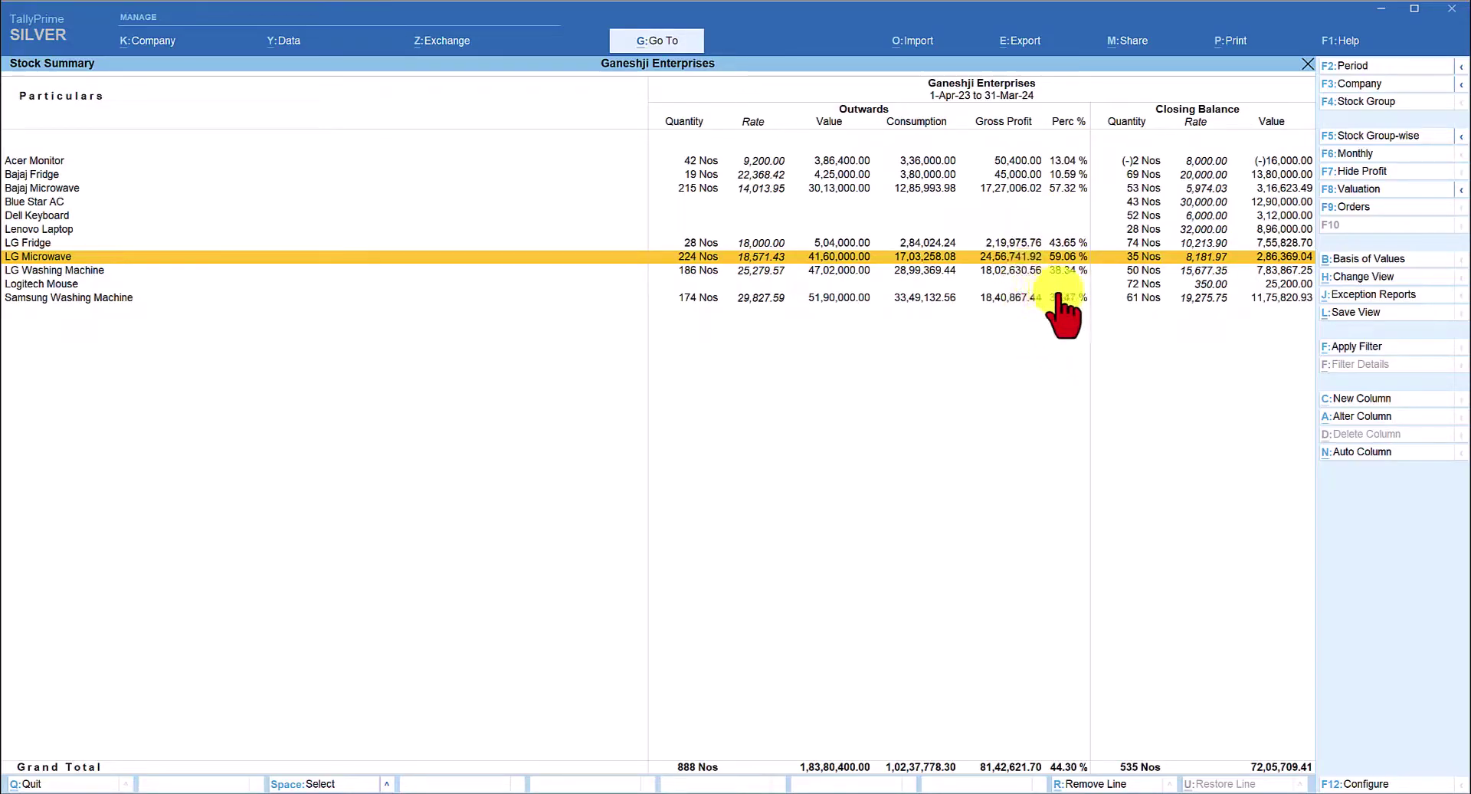
{"action": "left_click", "coordinate": [68, 161]}
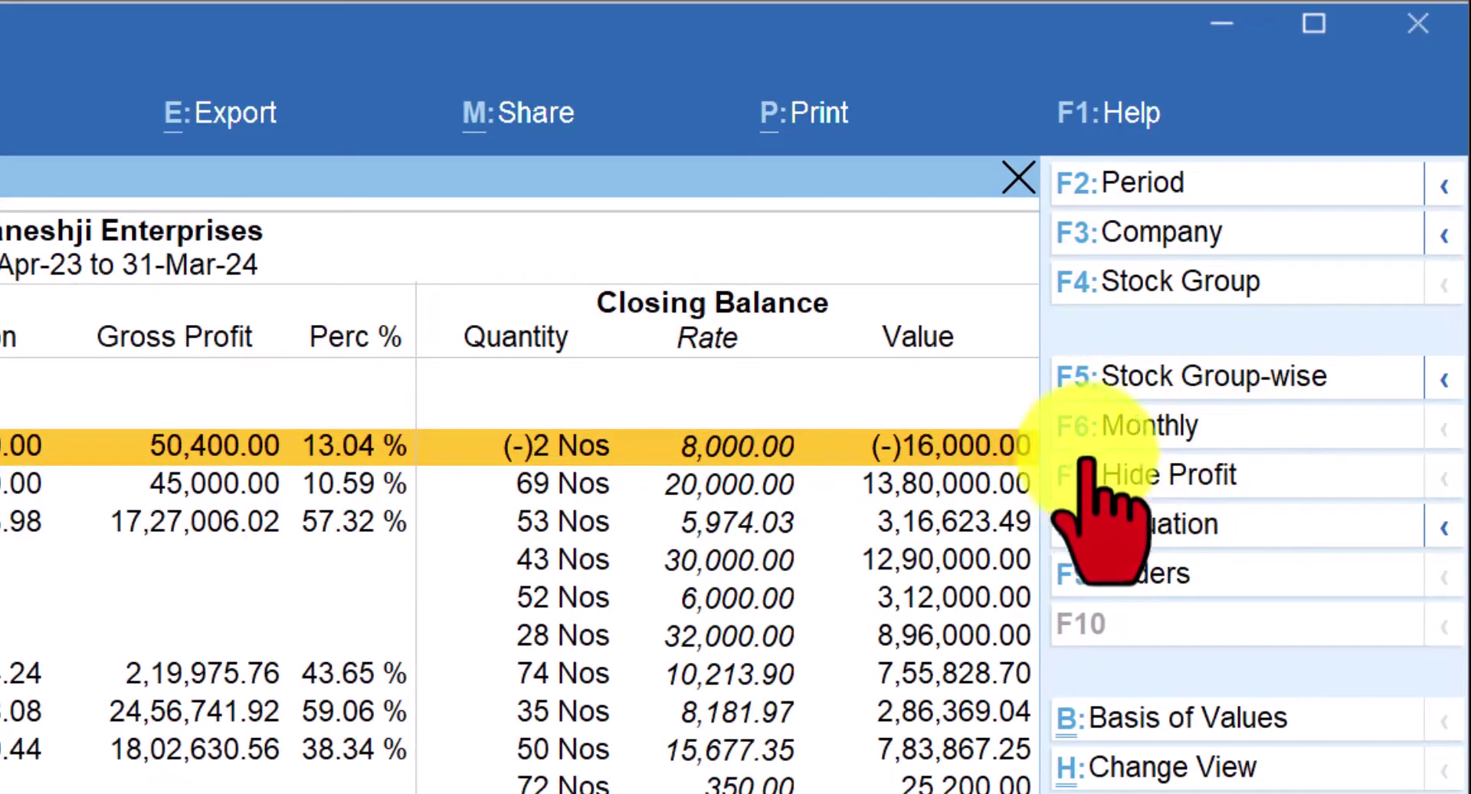
Hide the profit columns and open the Change Valuation Method choice.
{"action": "left_click", "coordinate": [1110, 475]}
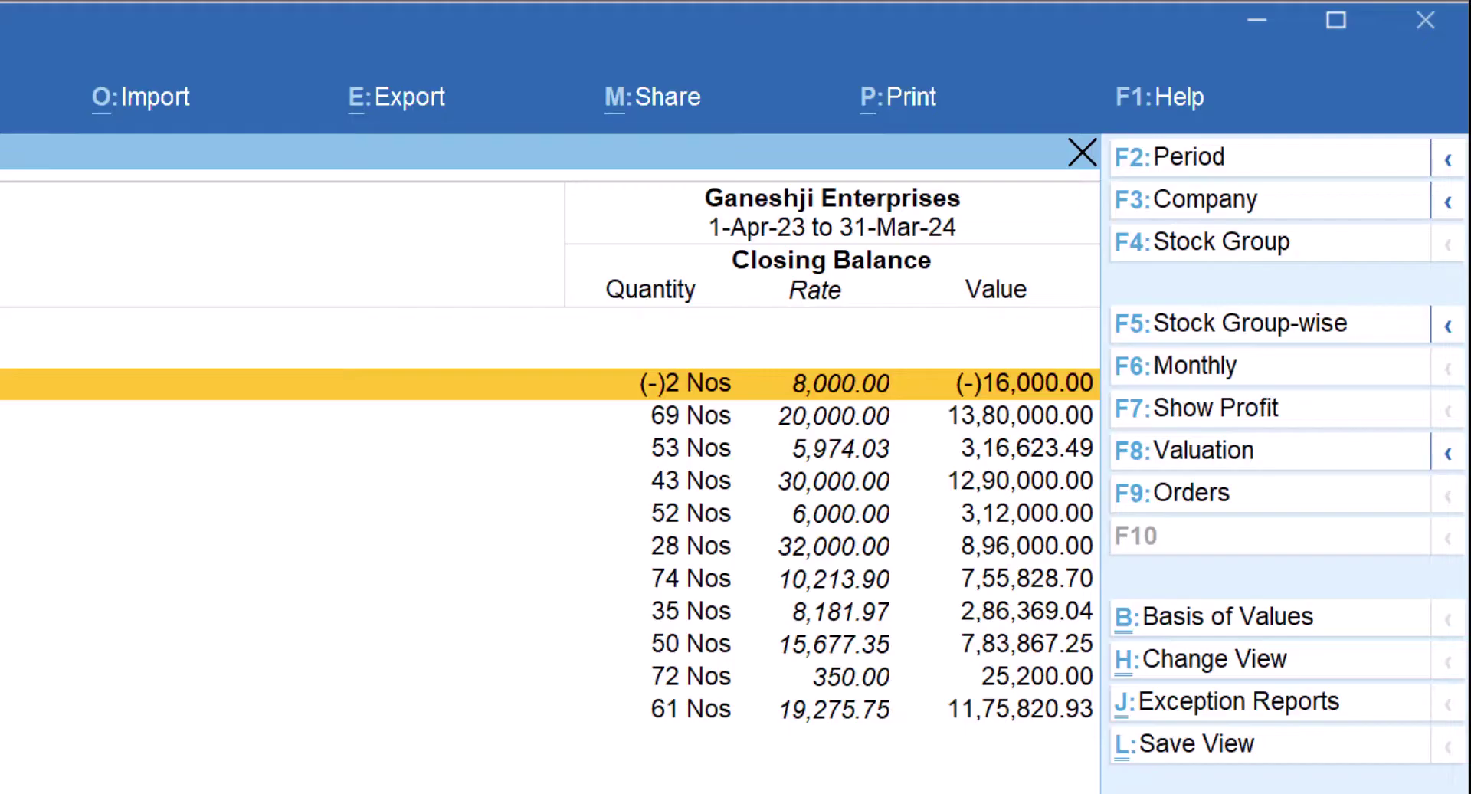
{"action": "left_click", "coordinate": [1249, 450]}
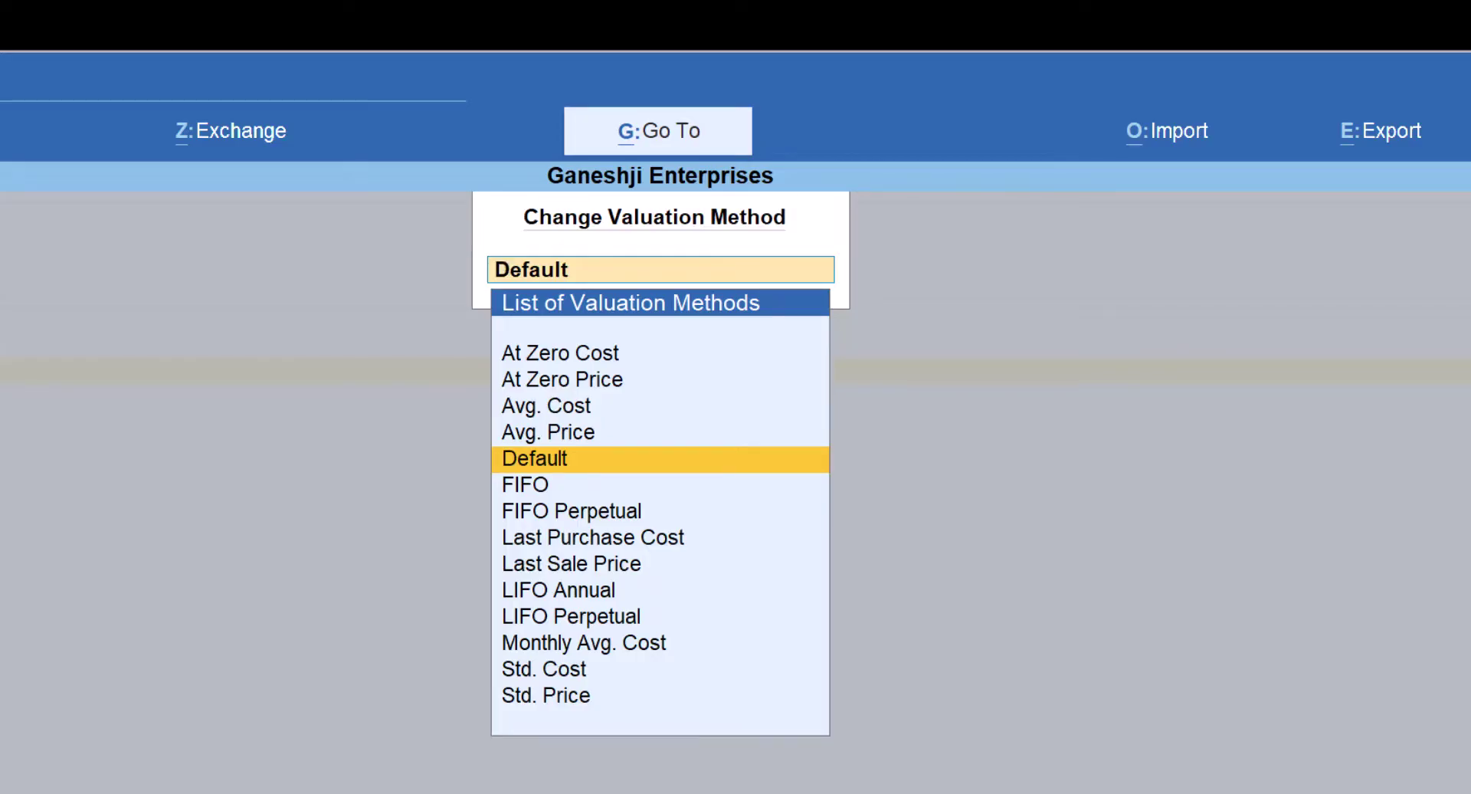
Value the Stock Summary by FIFO after one cancelled attempt, then close it to the Gateway of Tally.
{"action": "key", "text": "Down"}
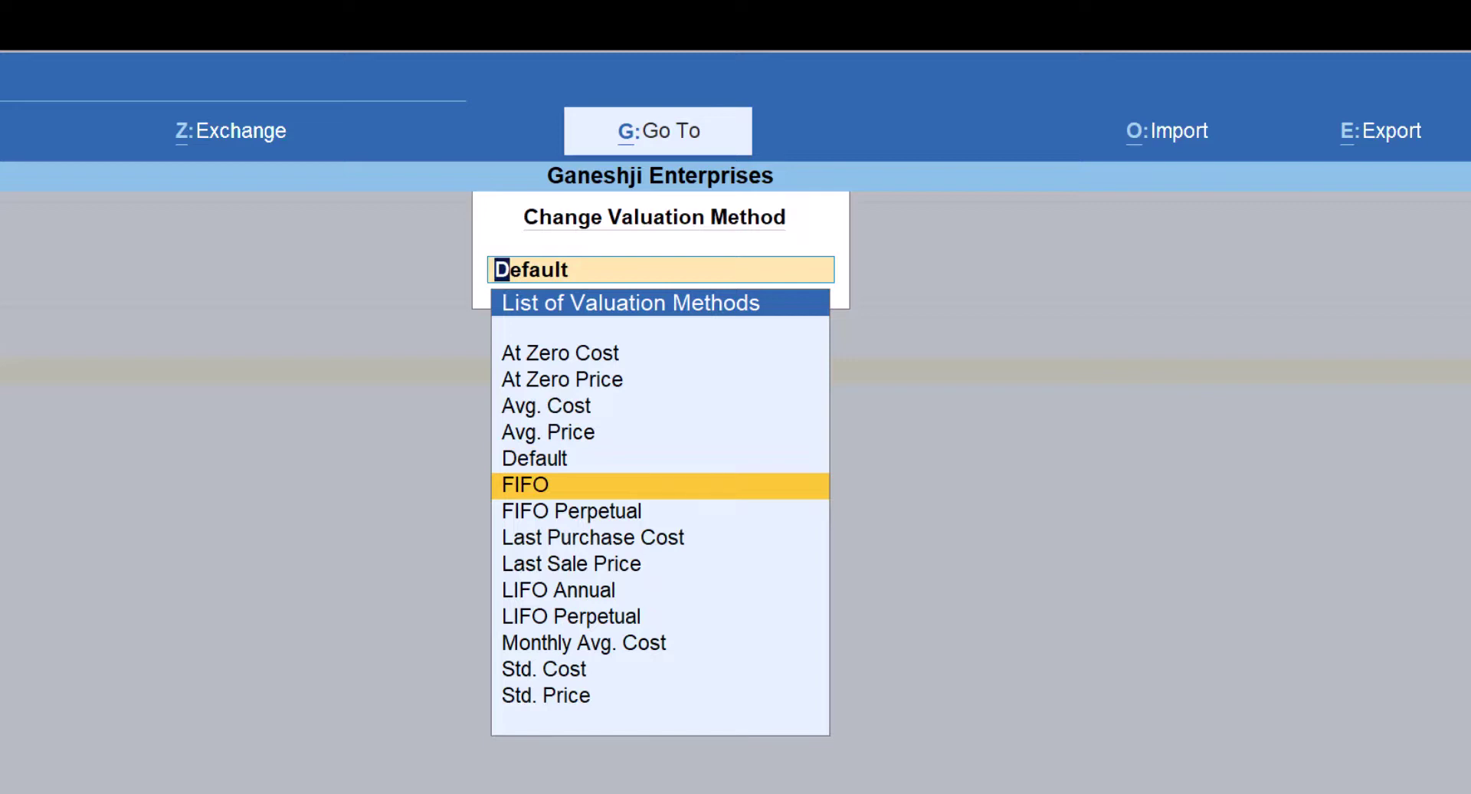
{"action": "key", "text": "BackSpace"}
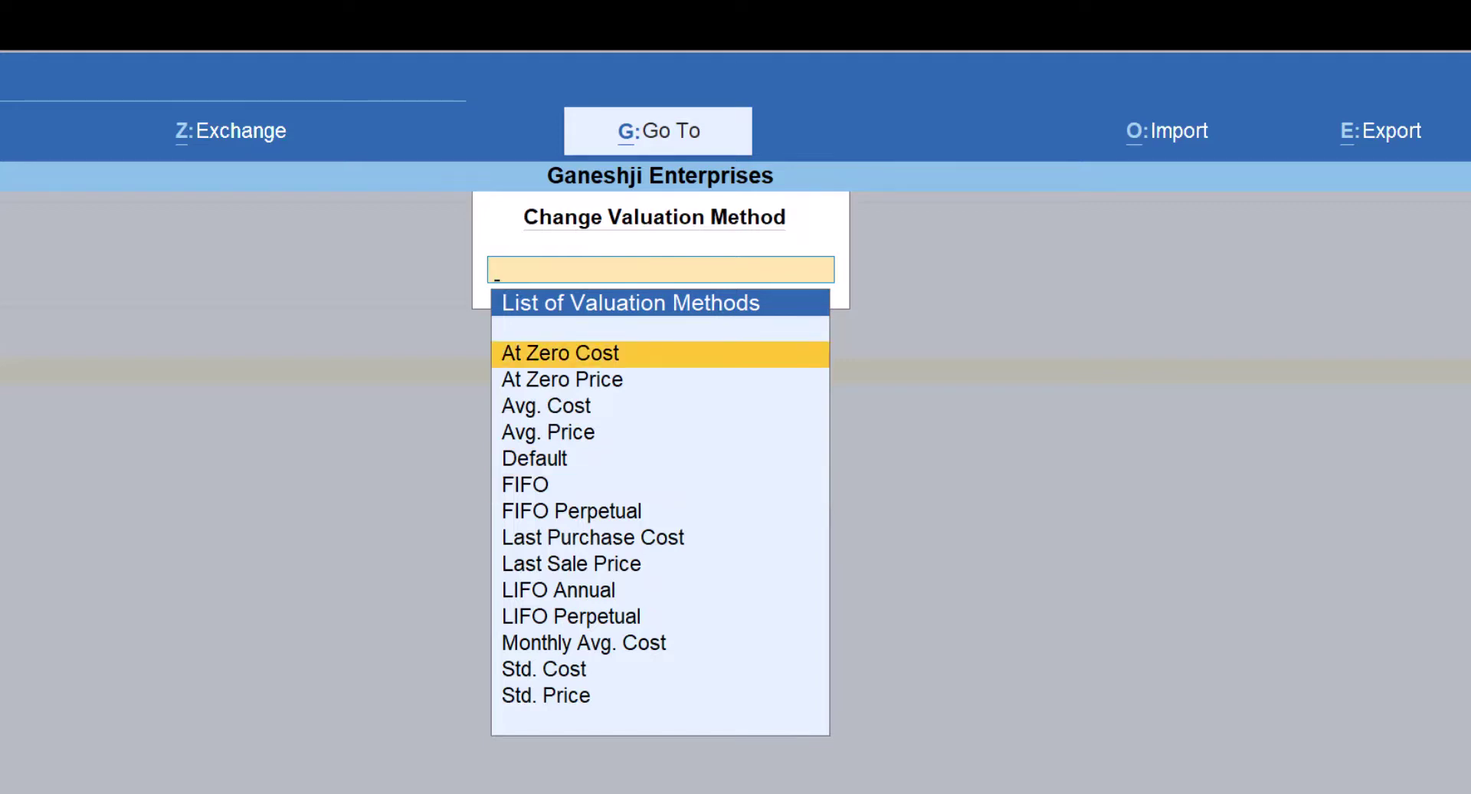
{"action": "key", "text": "Escape"}
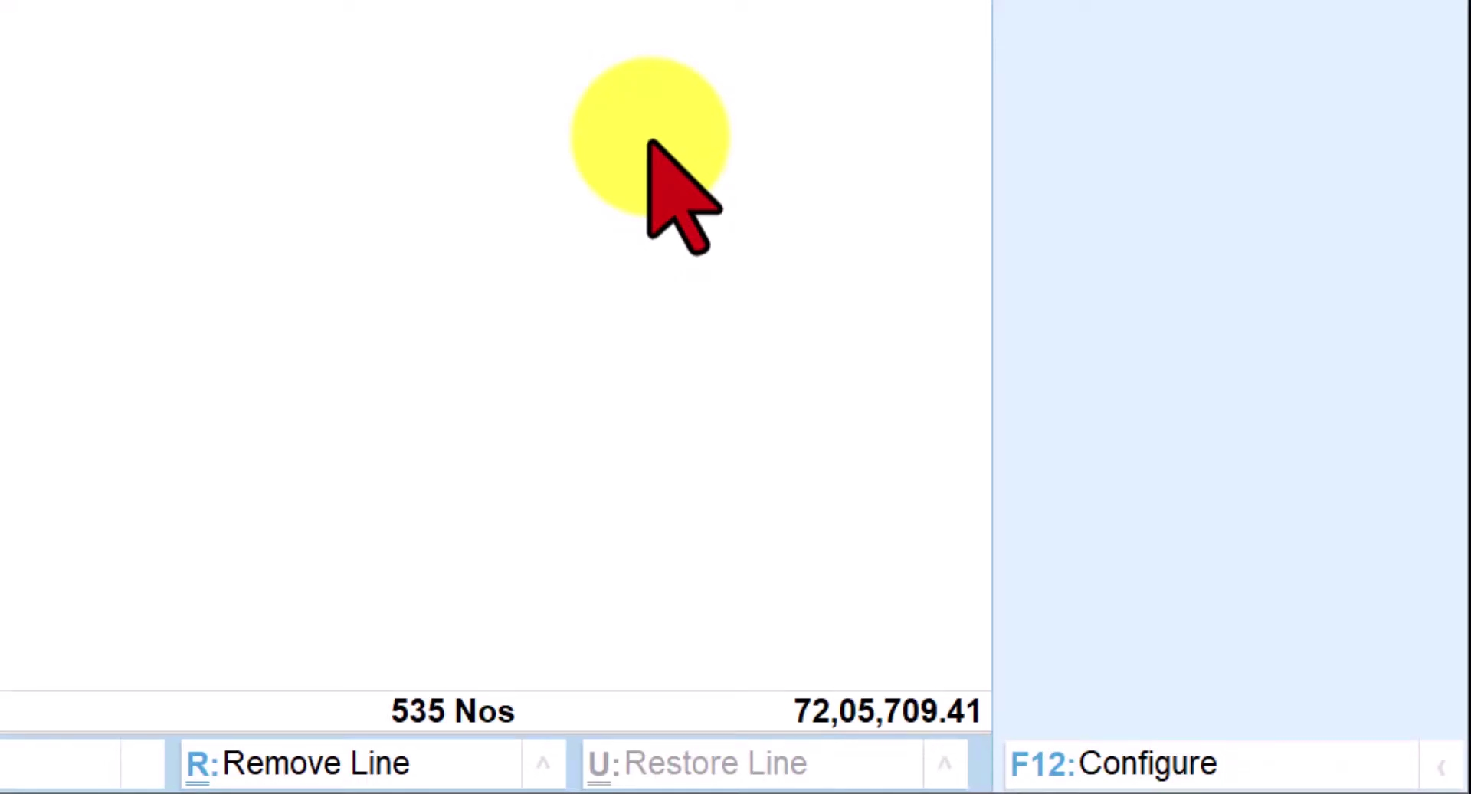
{"action": "left_click", "coordinate": [1356, 168]}
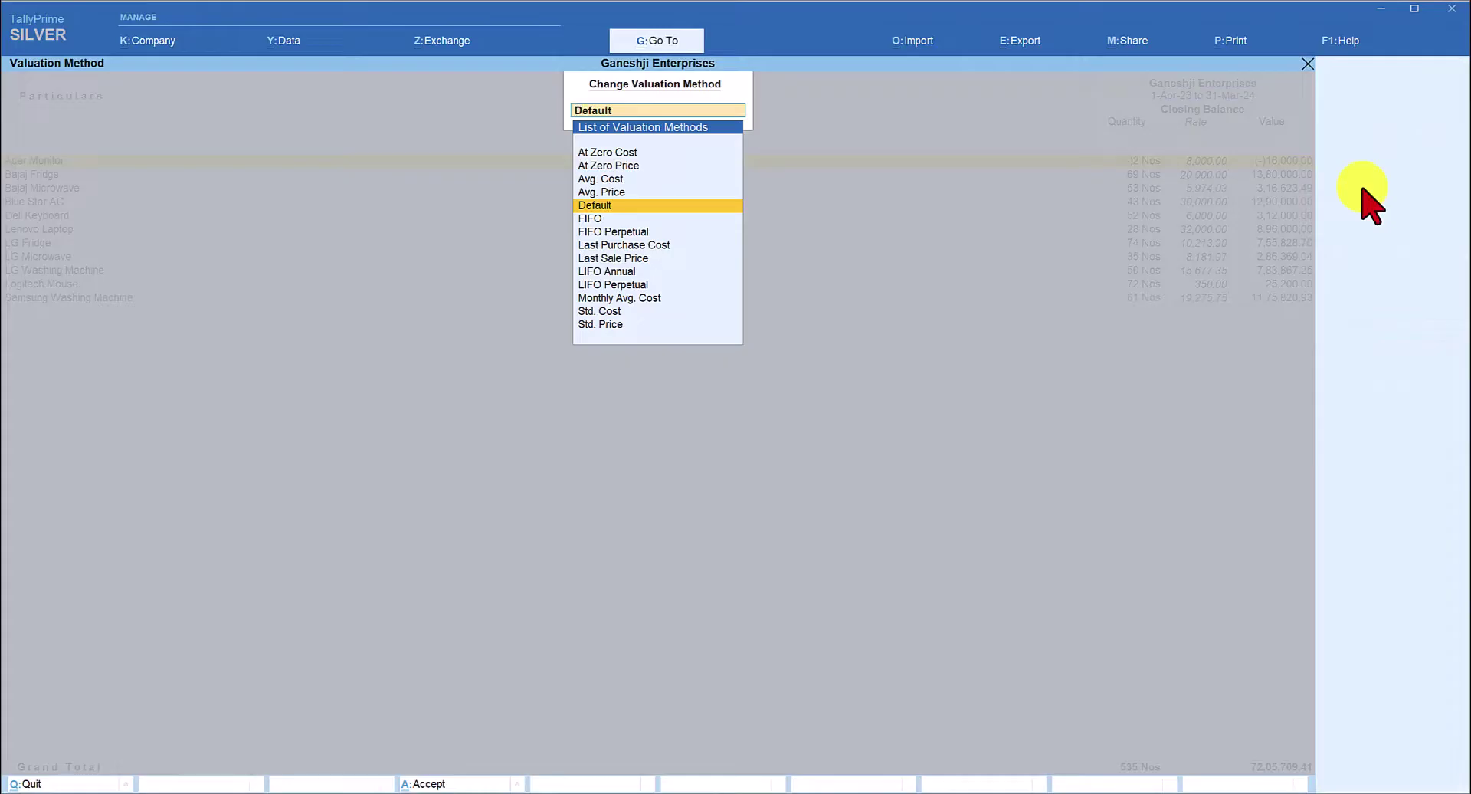
{"action": "key", "text": "Down"}
{"action": "key", "text": "Return"}
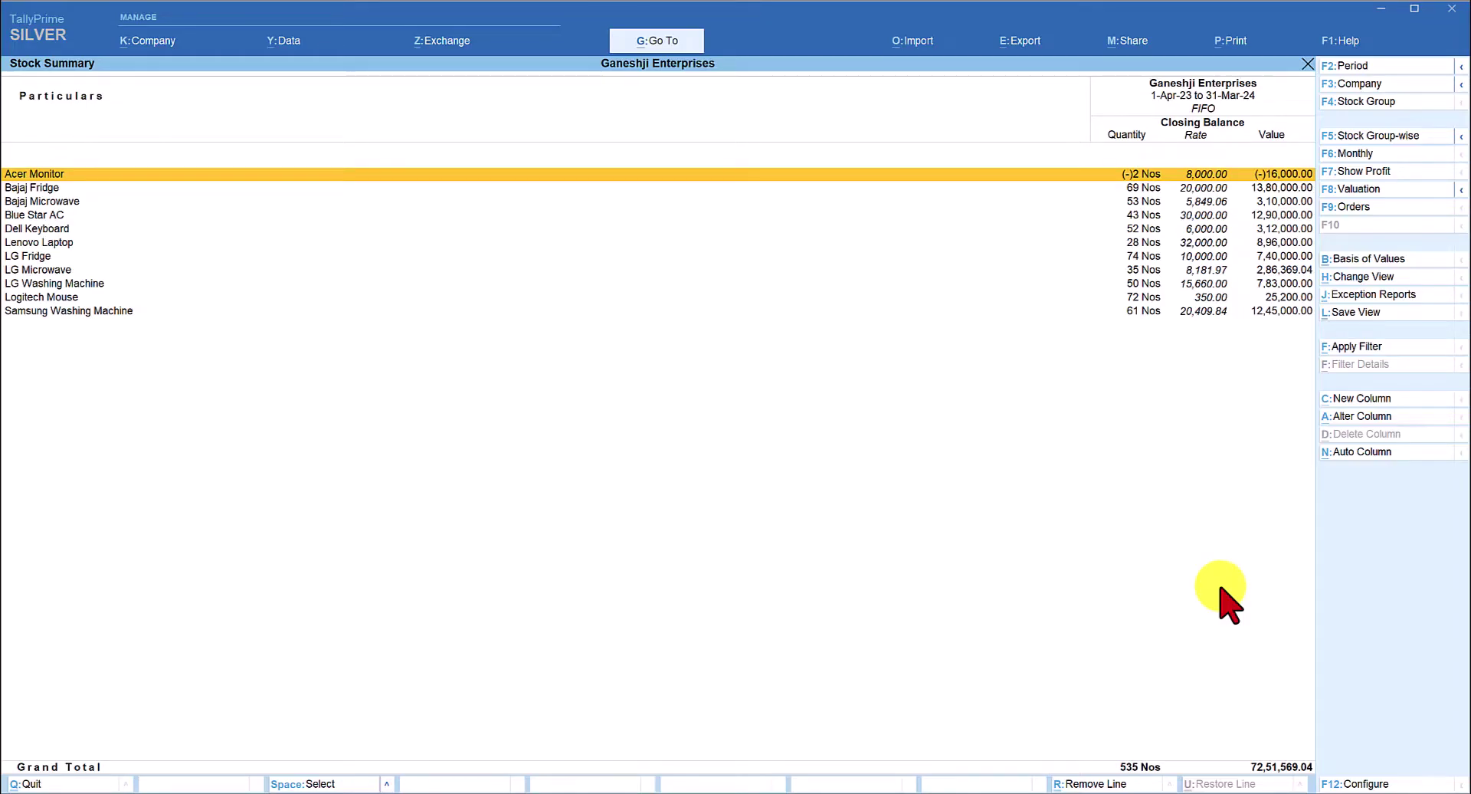
{"action": "key", "text": "Escape"}
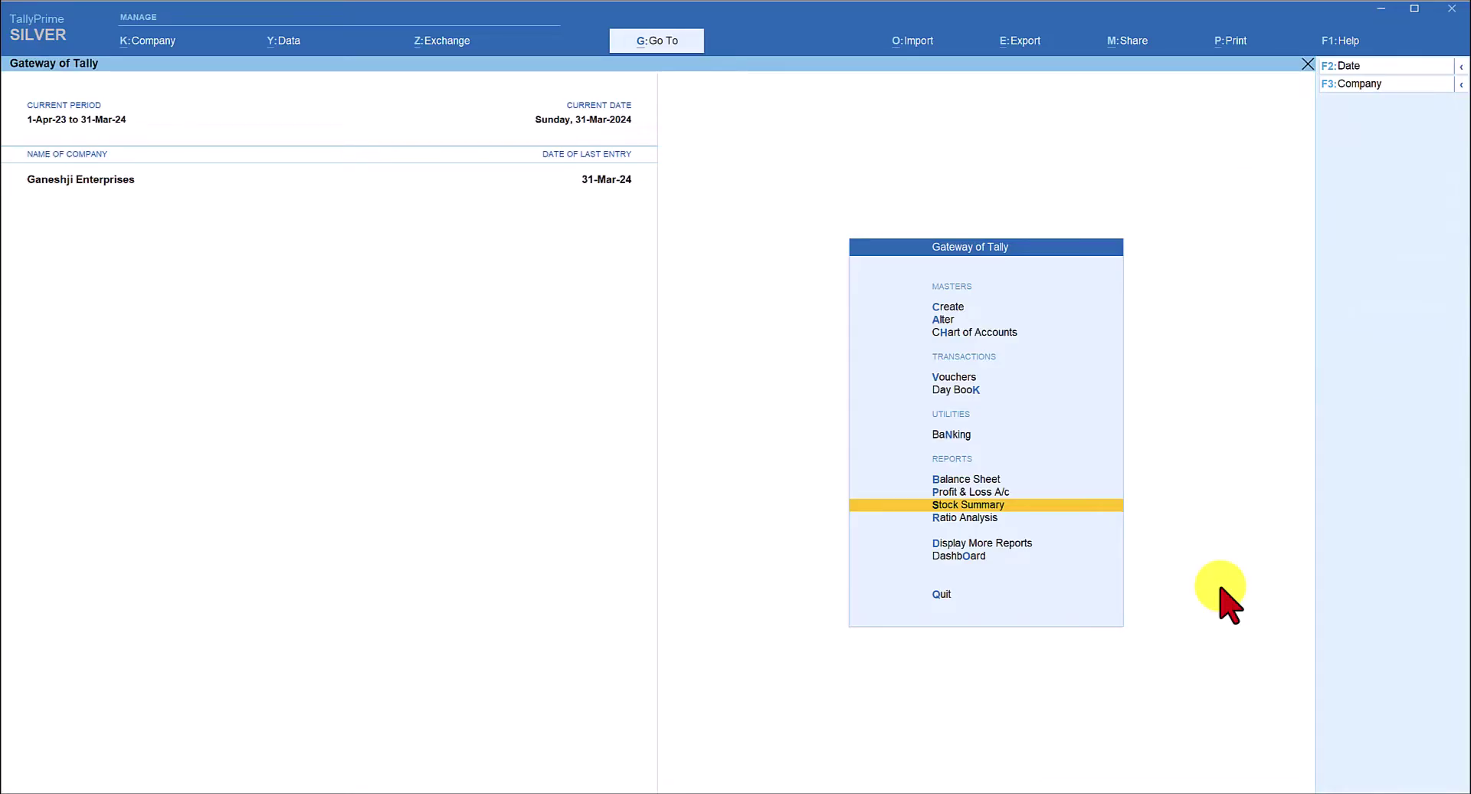
Reopen the Stock Summary (72,05,709.41) and leave the valuation method at Default.
{"action": "key", "text": "Return"}
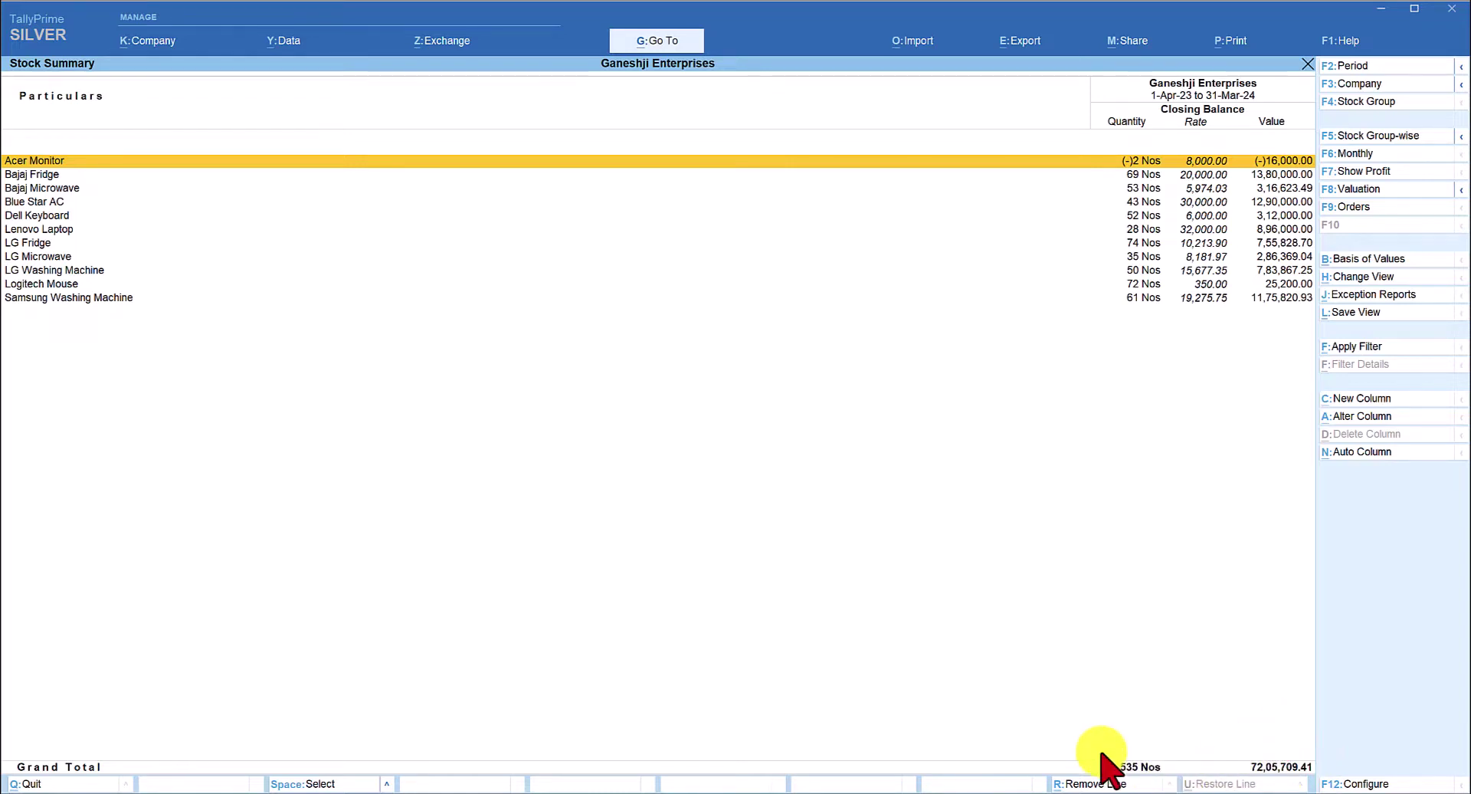
{"action": "left_click", "coordinate": [1354, 189]}
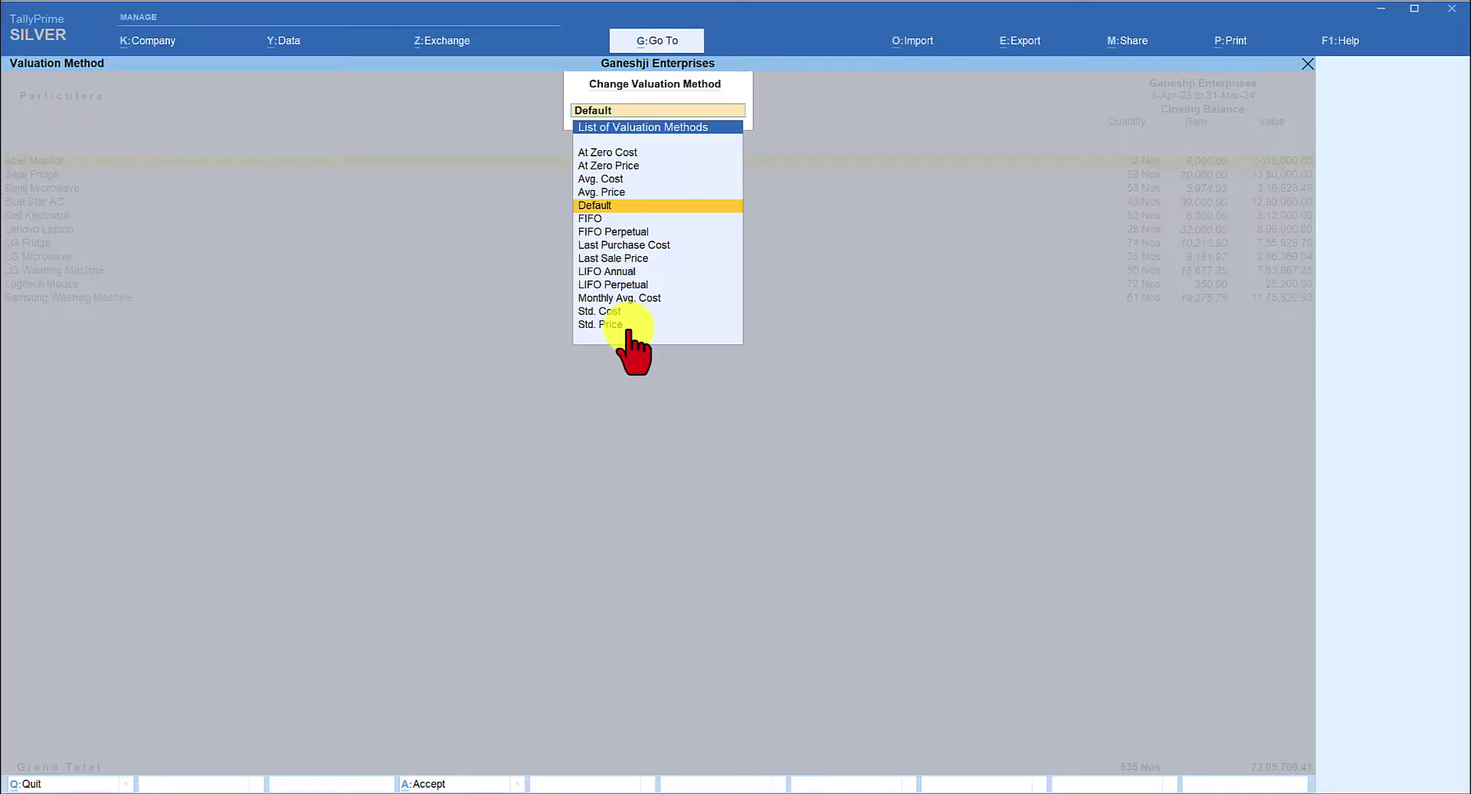
{"action": "key", "text": "Escape"}
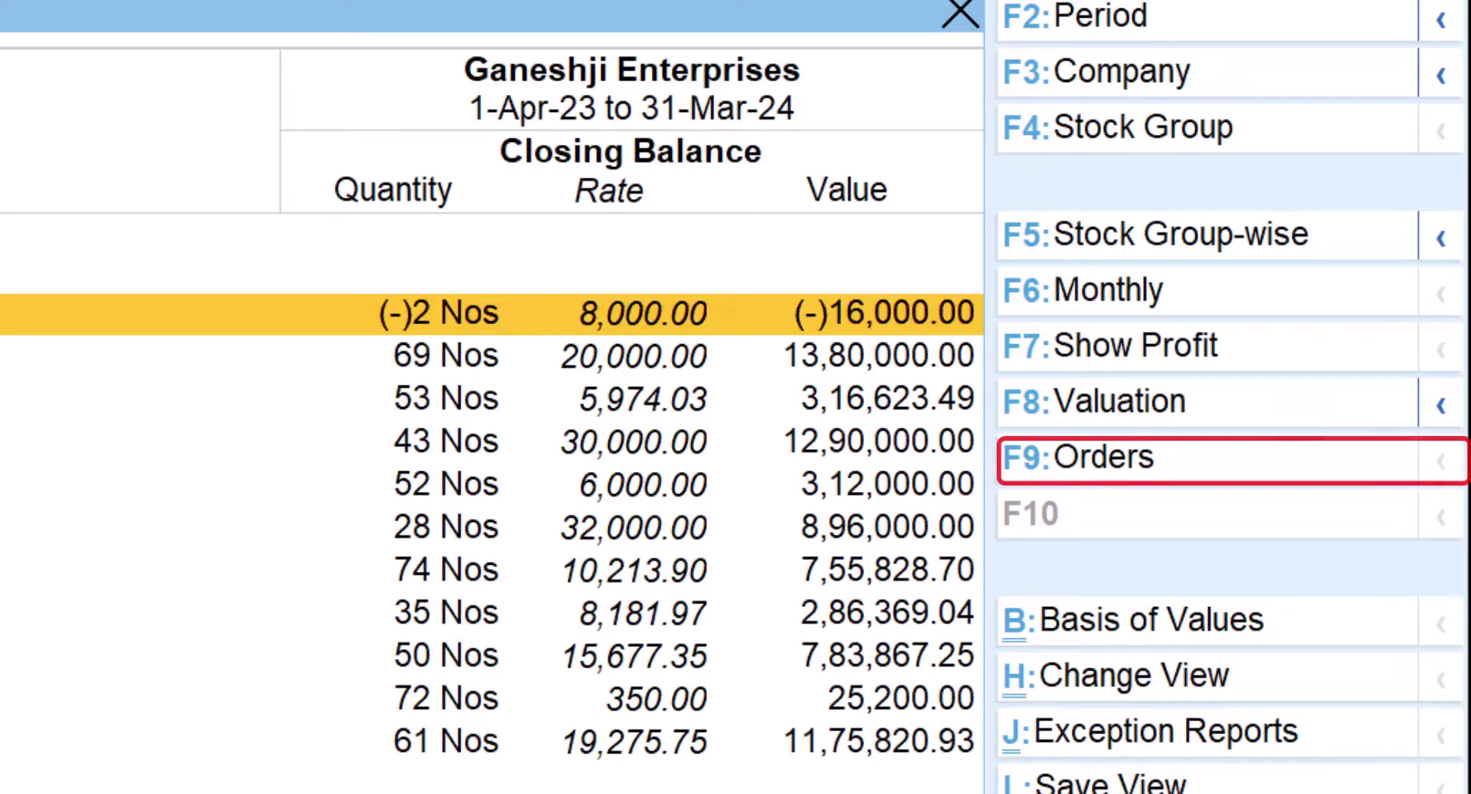
{"action": "left_click", "coordinate": [1111, 460]}
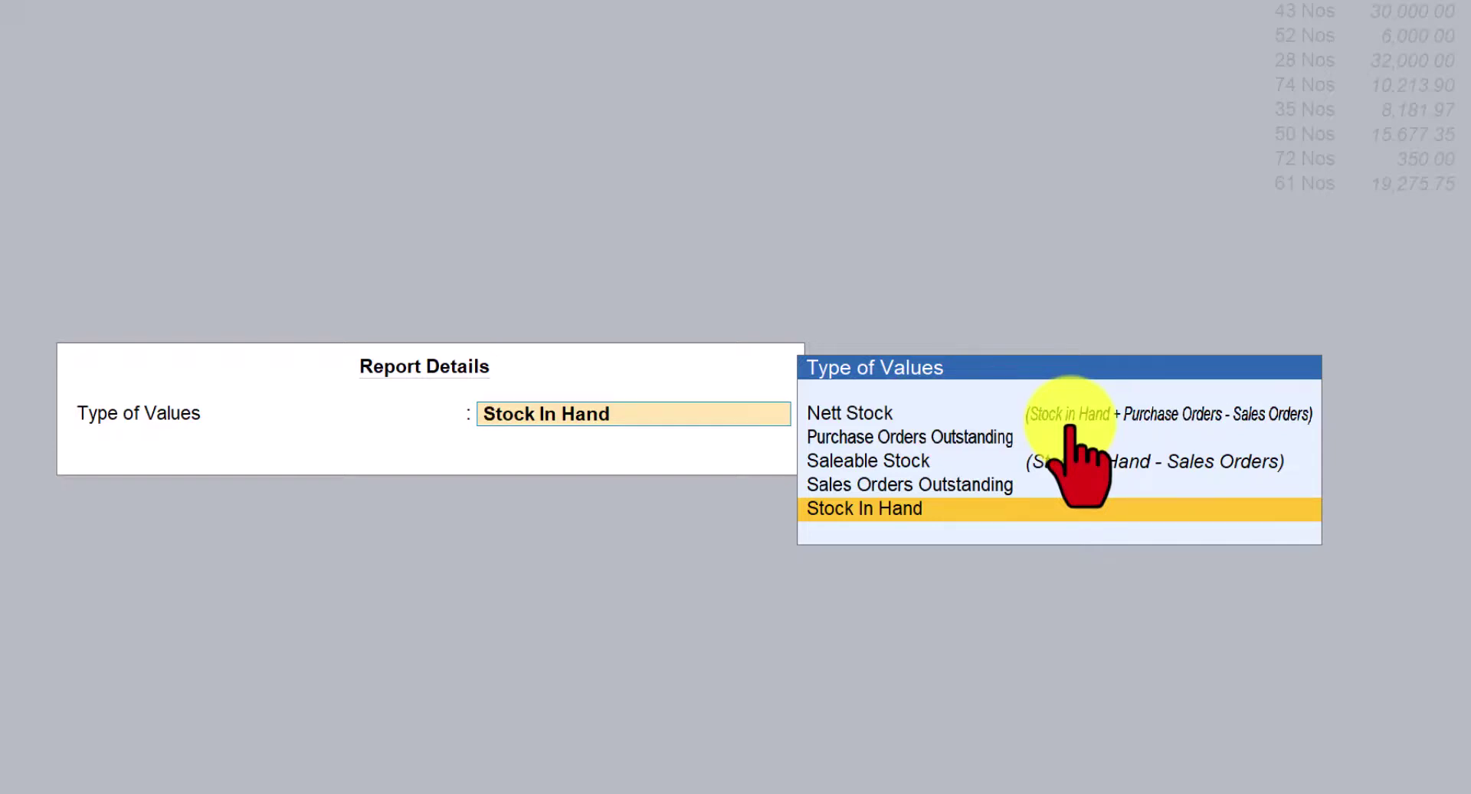
{"action": "key", "text": "Up"}
{"action": "key", "text": "Up"}
{"action": "key", "text": "Up"}
{"action": "key", "text": "Up"}
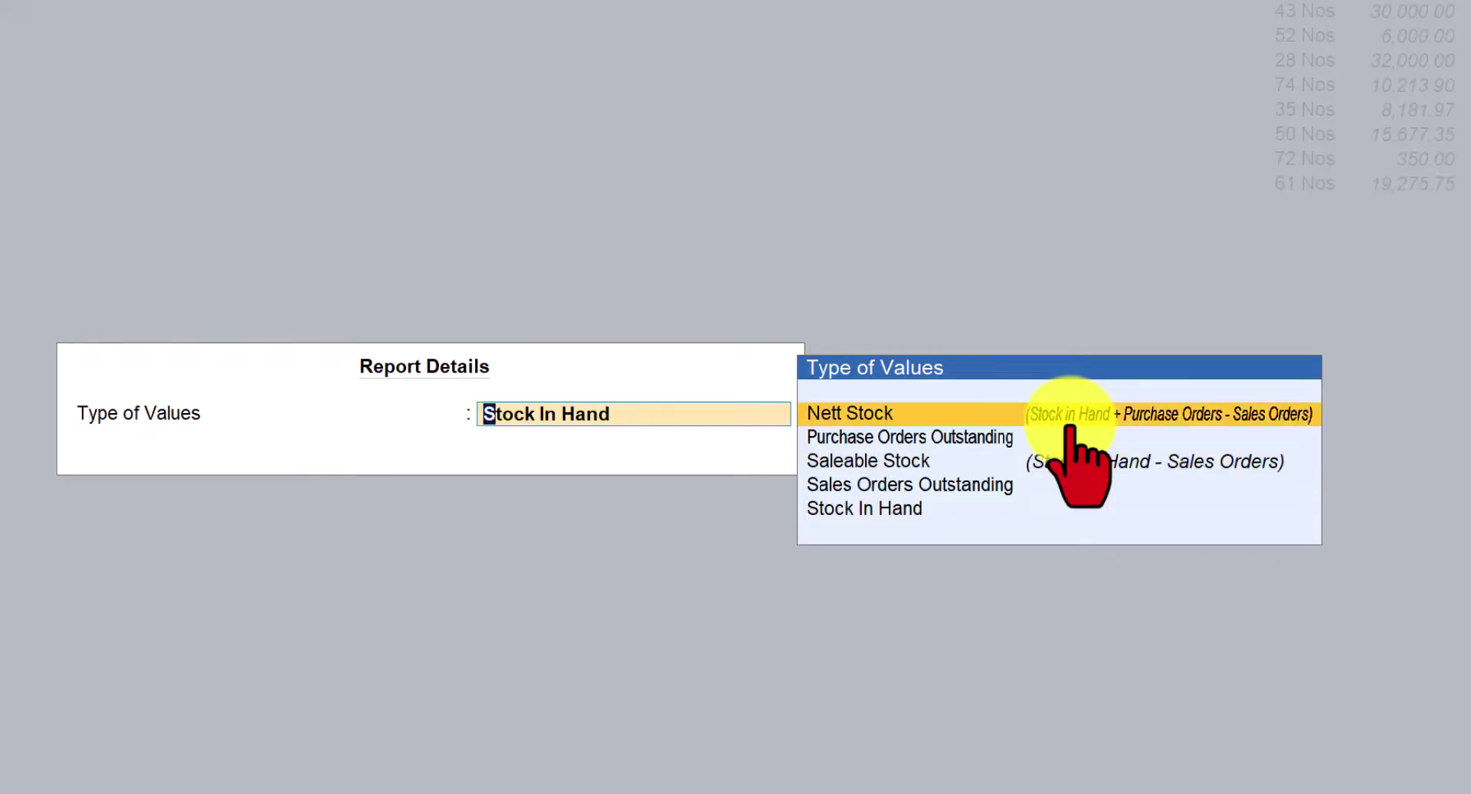
{"action": "key", "text": "Return"}
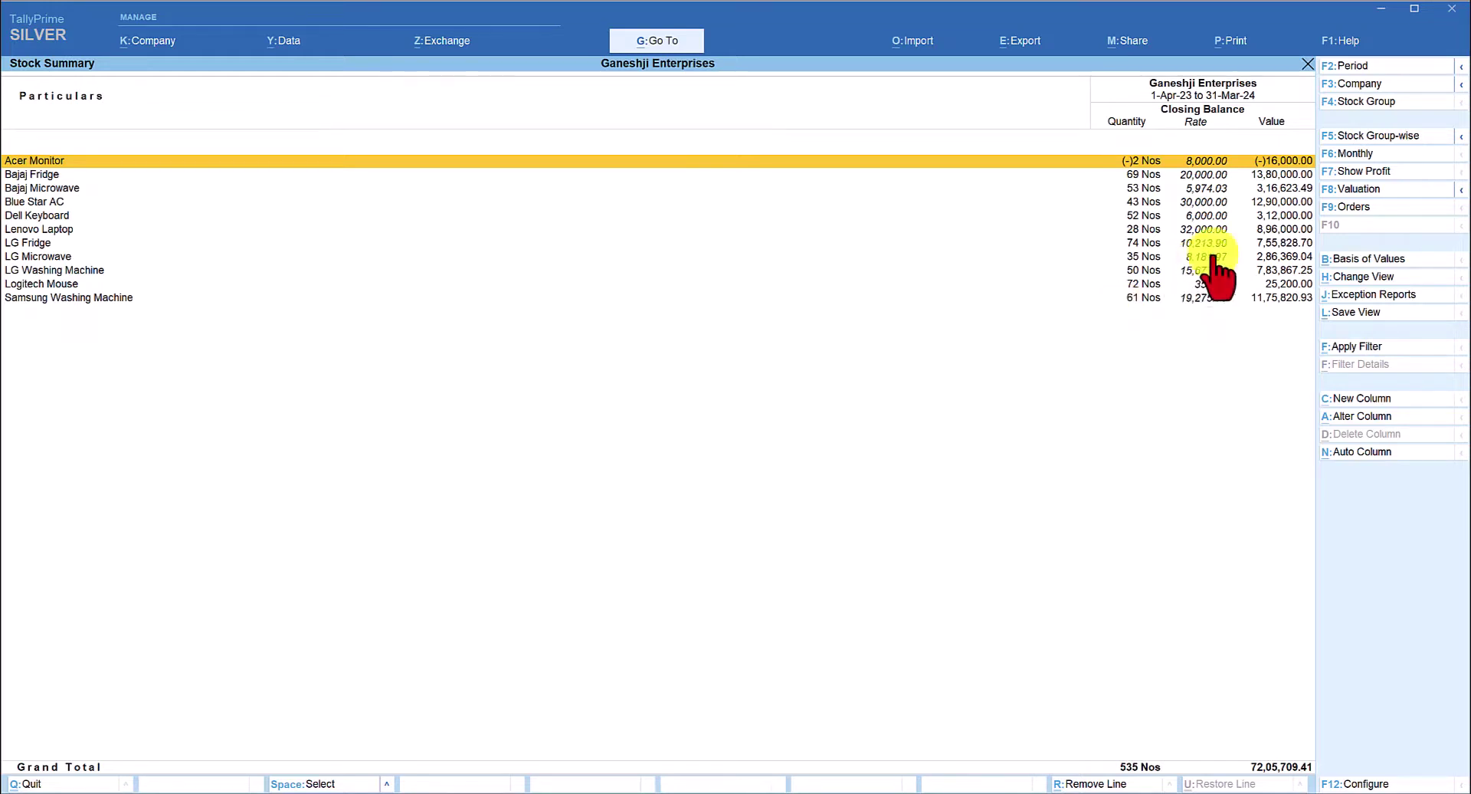
Switch the Stock Summary to Nett Stock using due orders only, giving 492 Nos worth 65,70,475.04.
{"action": "left_click", "coordinate": [1351, 208]}
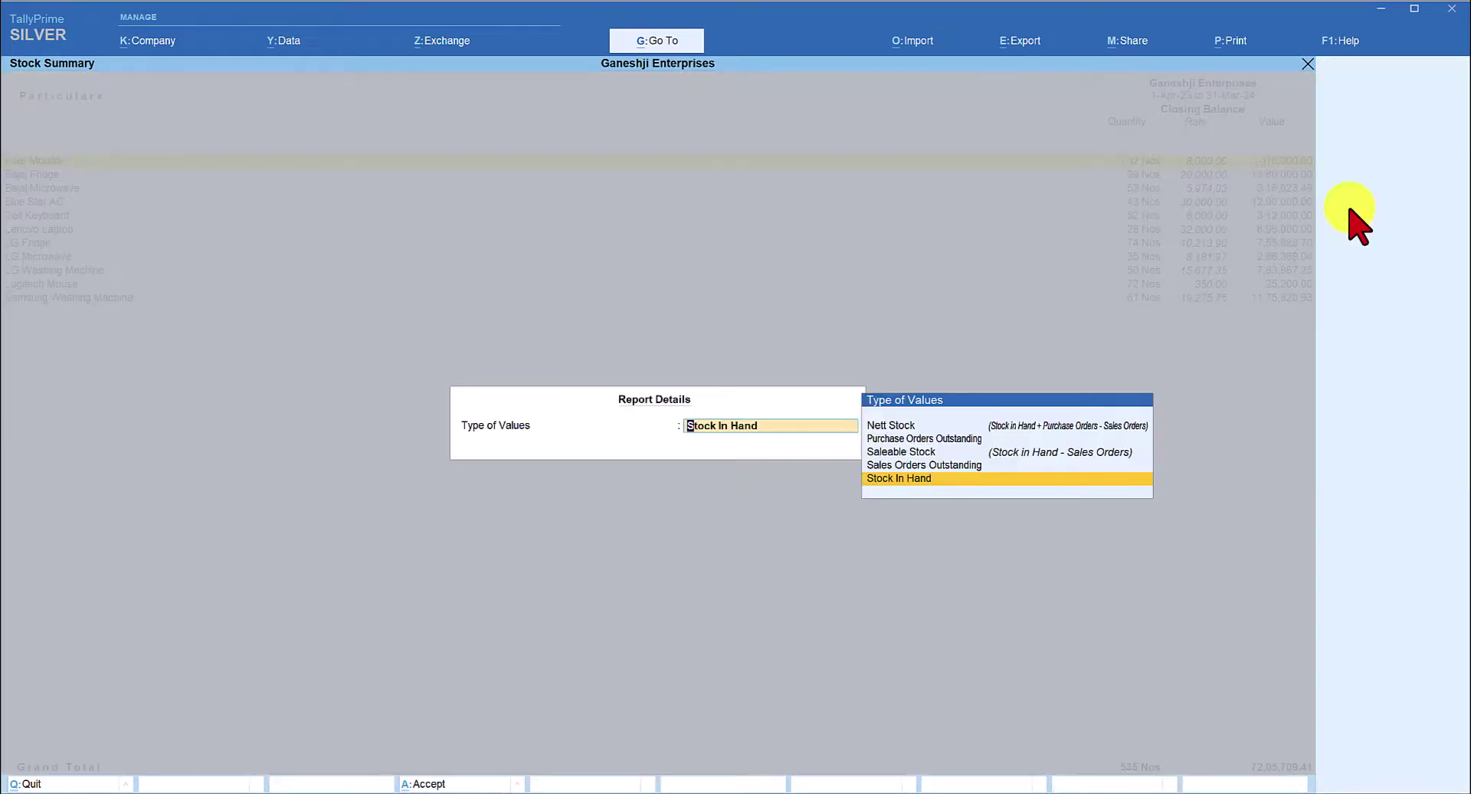
{"action": "left_click", "coordinate": [899, 425]}
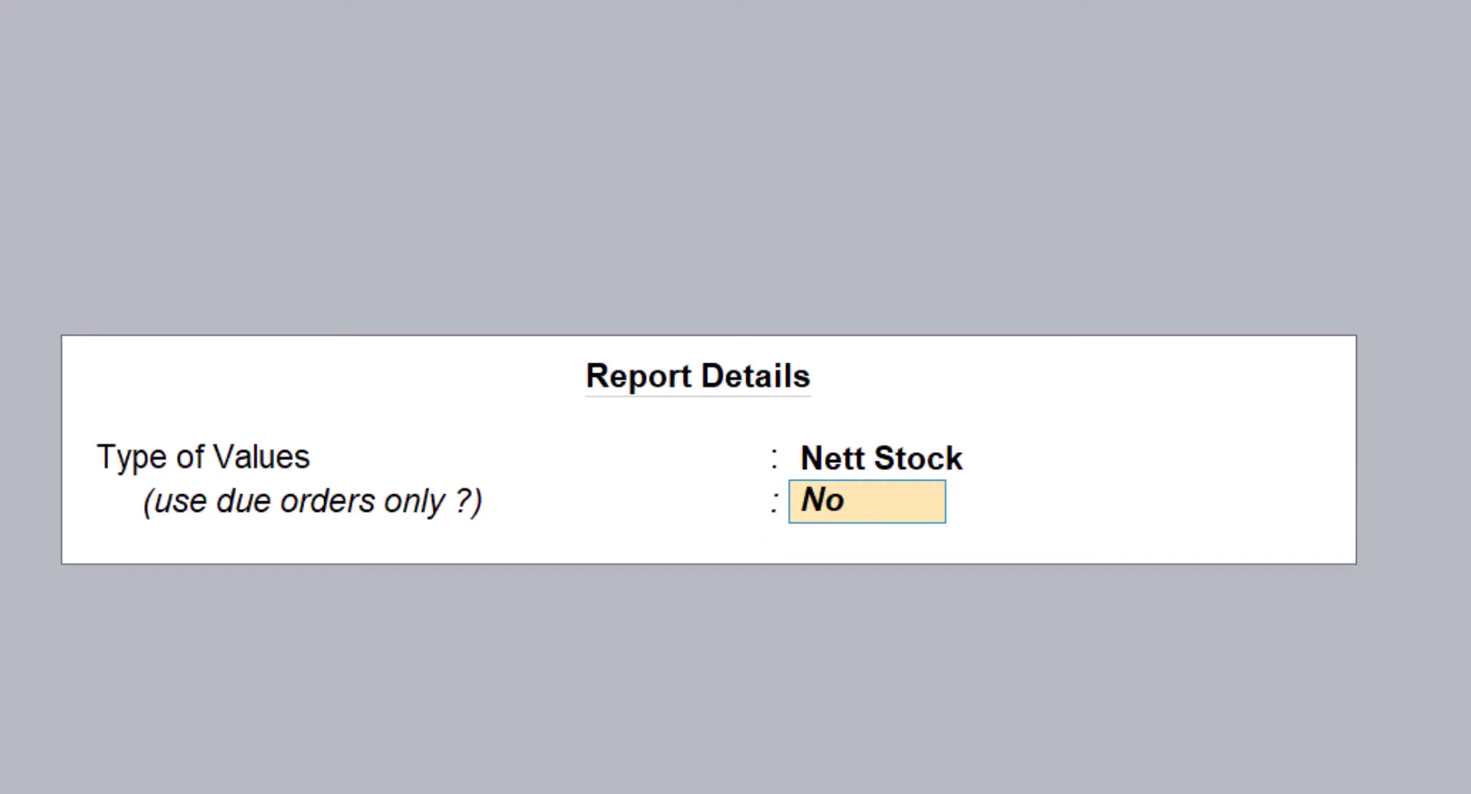
{"action": "type", "text": "y"}
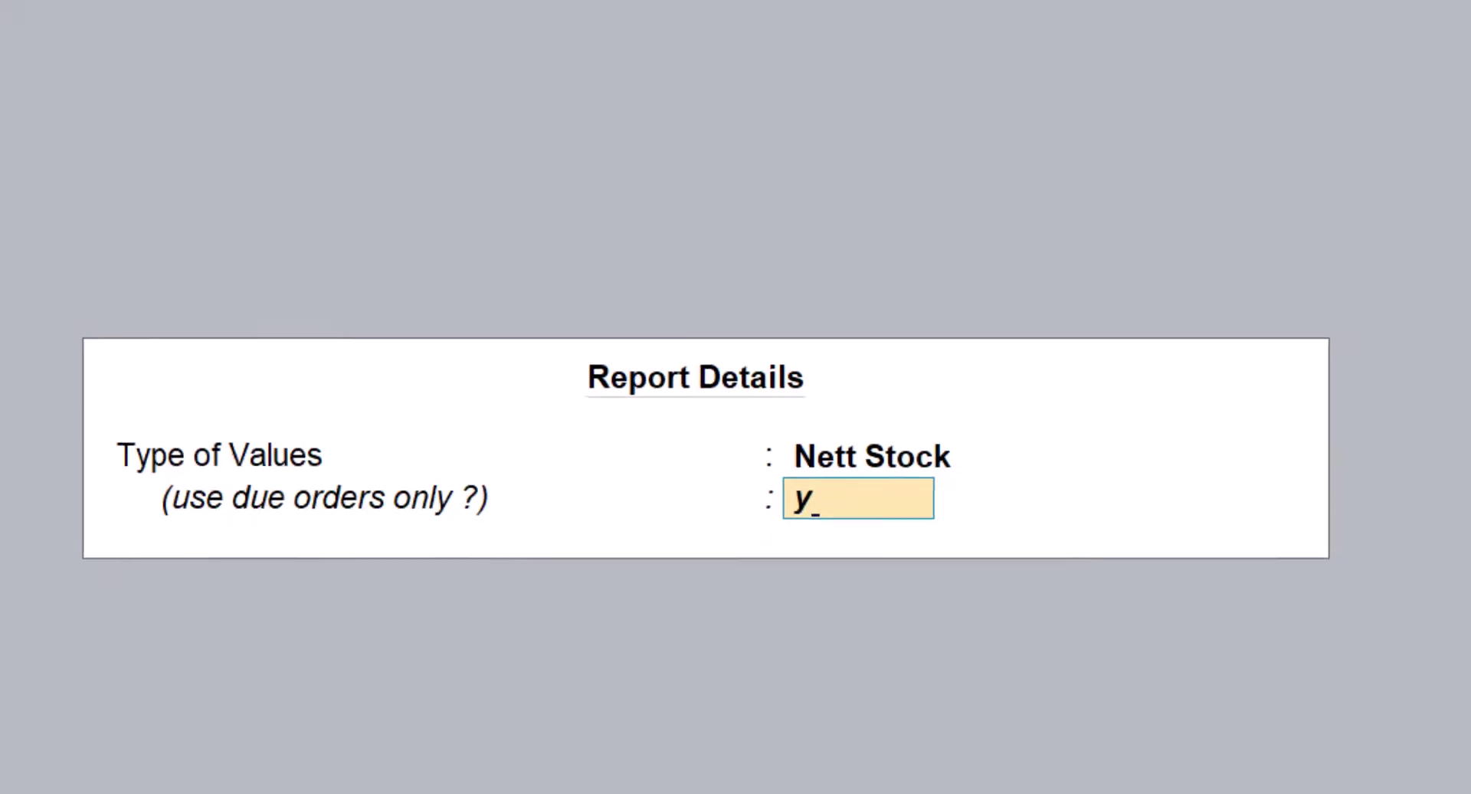
{"action": "key", "text": "Return"}
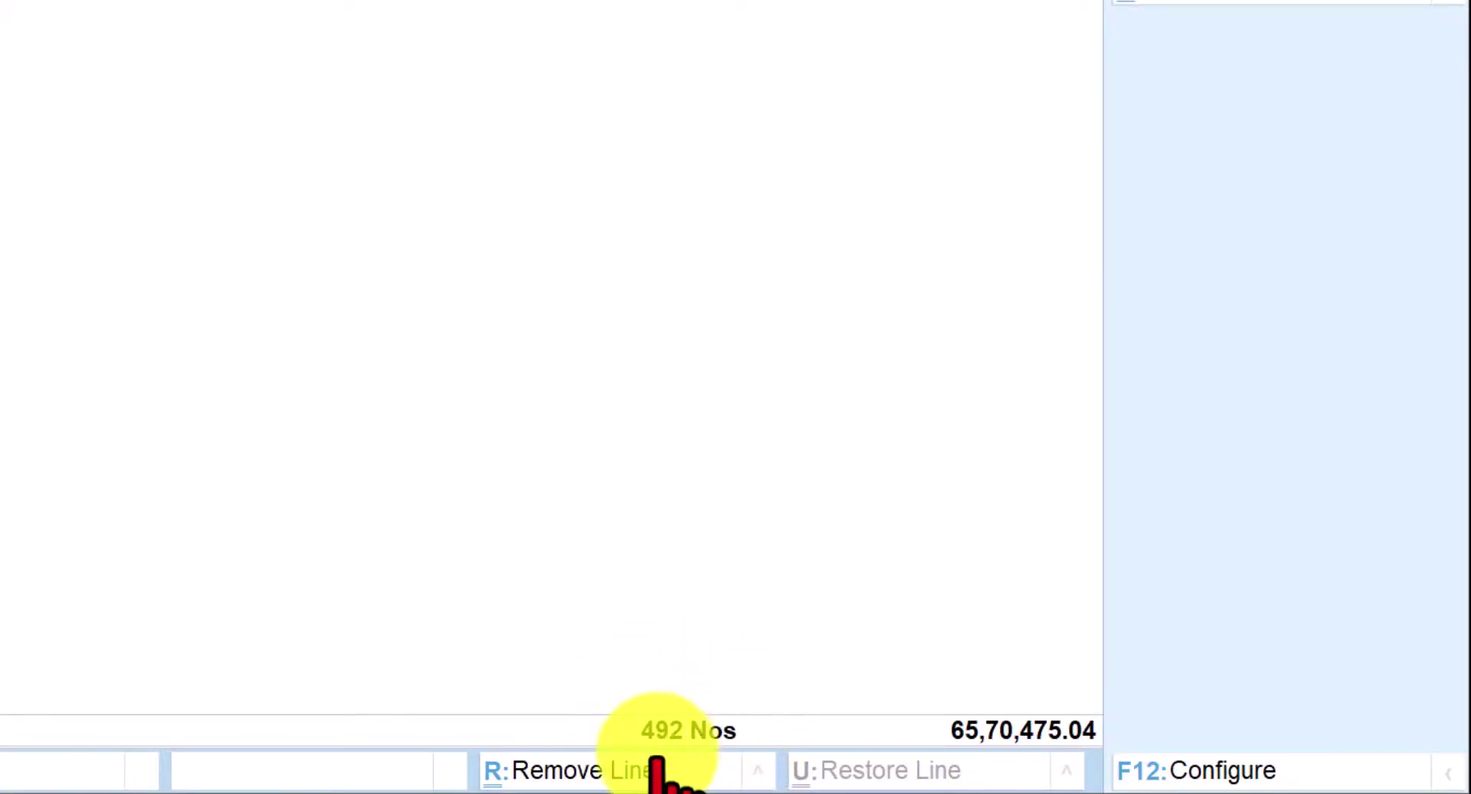
{"action": "left_click", "coordinate": [1369, 226]}
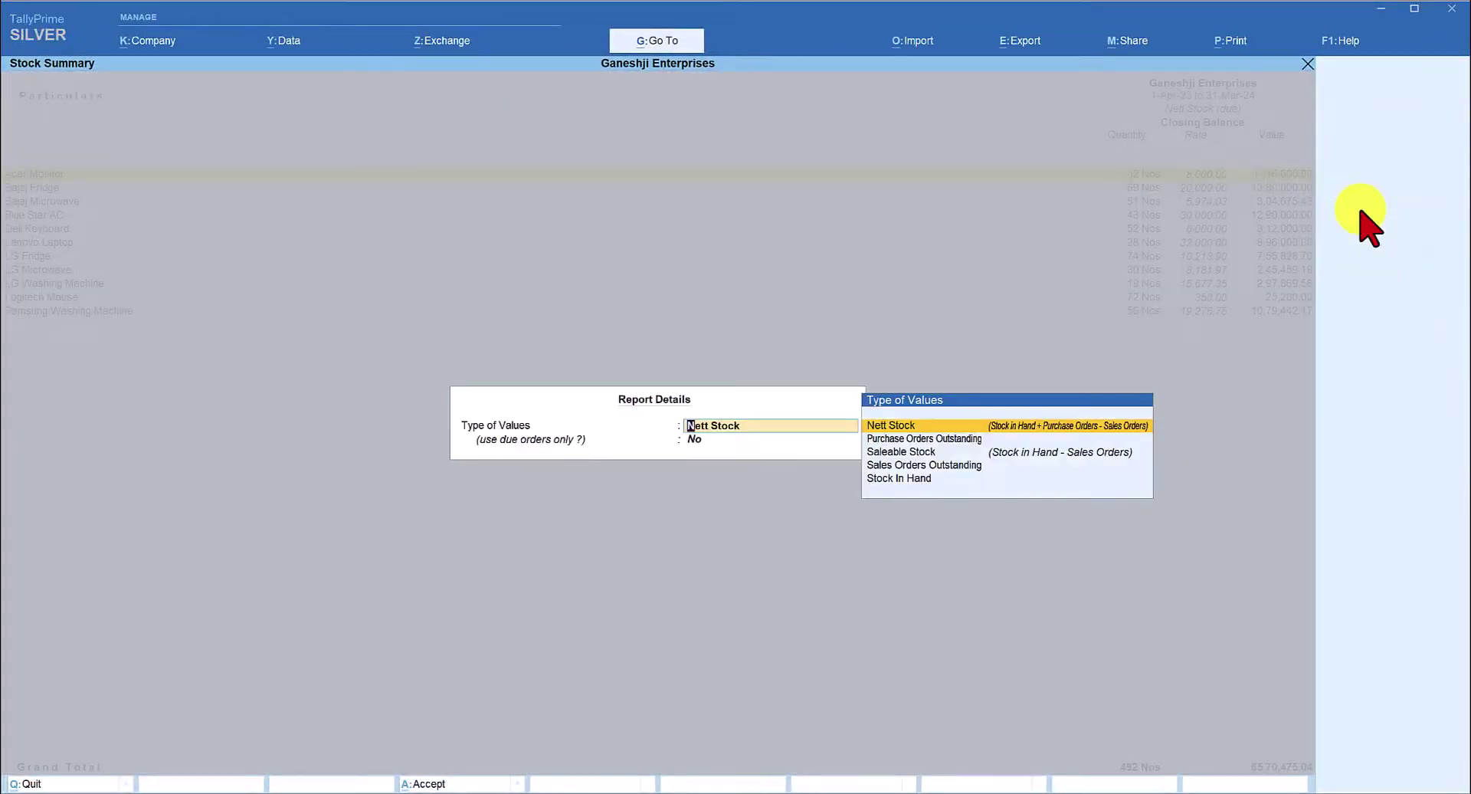
Set Nett Stock to include all orders, restoring 535 Nos worth 72,05,709.41.
{"action": "key", "text": "Down"}
{"action": "key", "text": "Down"}
{"action": "key", "text": "Down"}
{"action": "key", "text": "Down"}
{"action": "key", "text": "ctrl+a"}
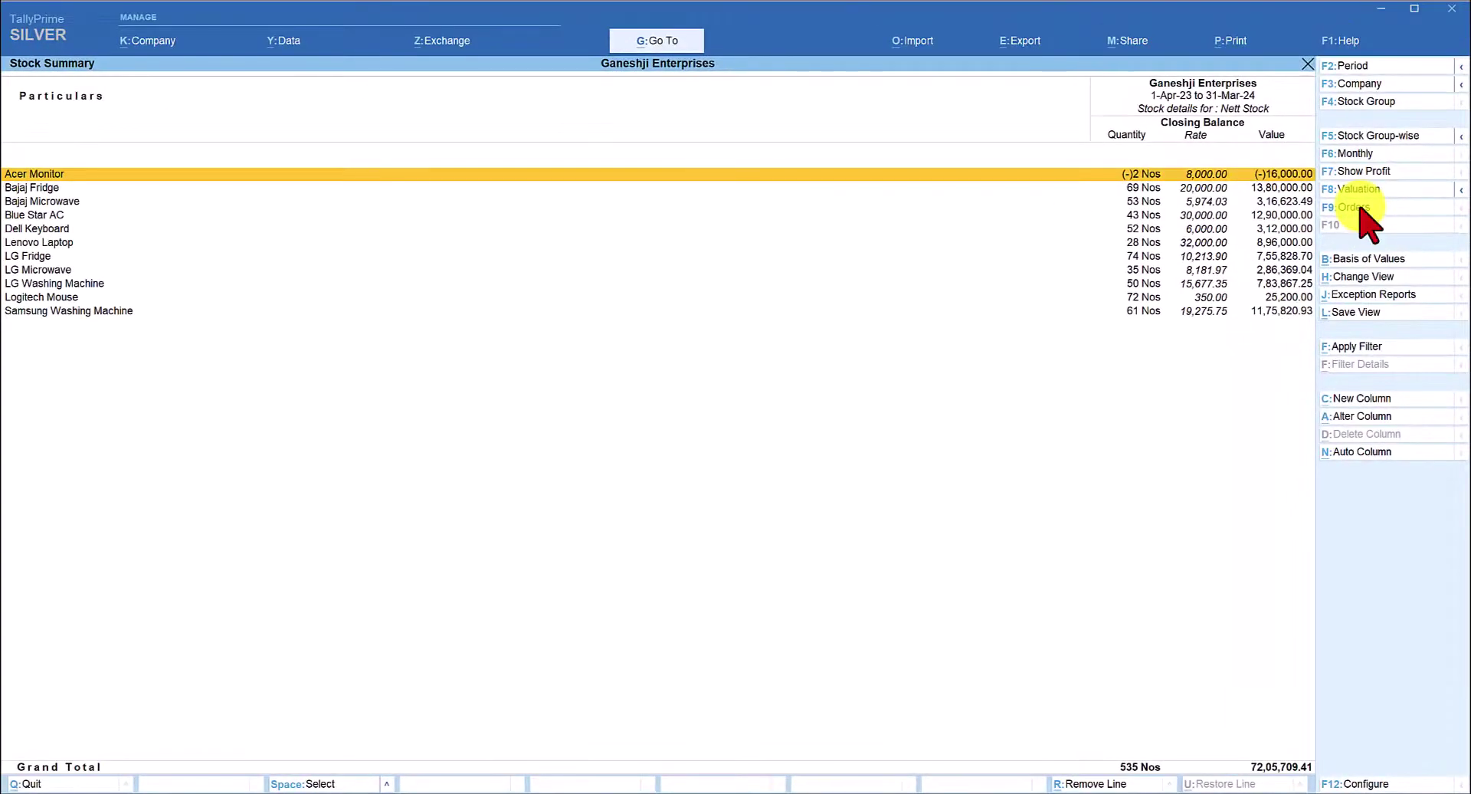
{"action": "left_click", "coordinate": [1356, 207]}
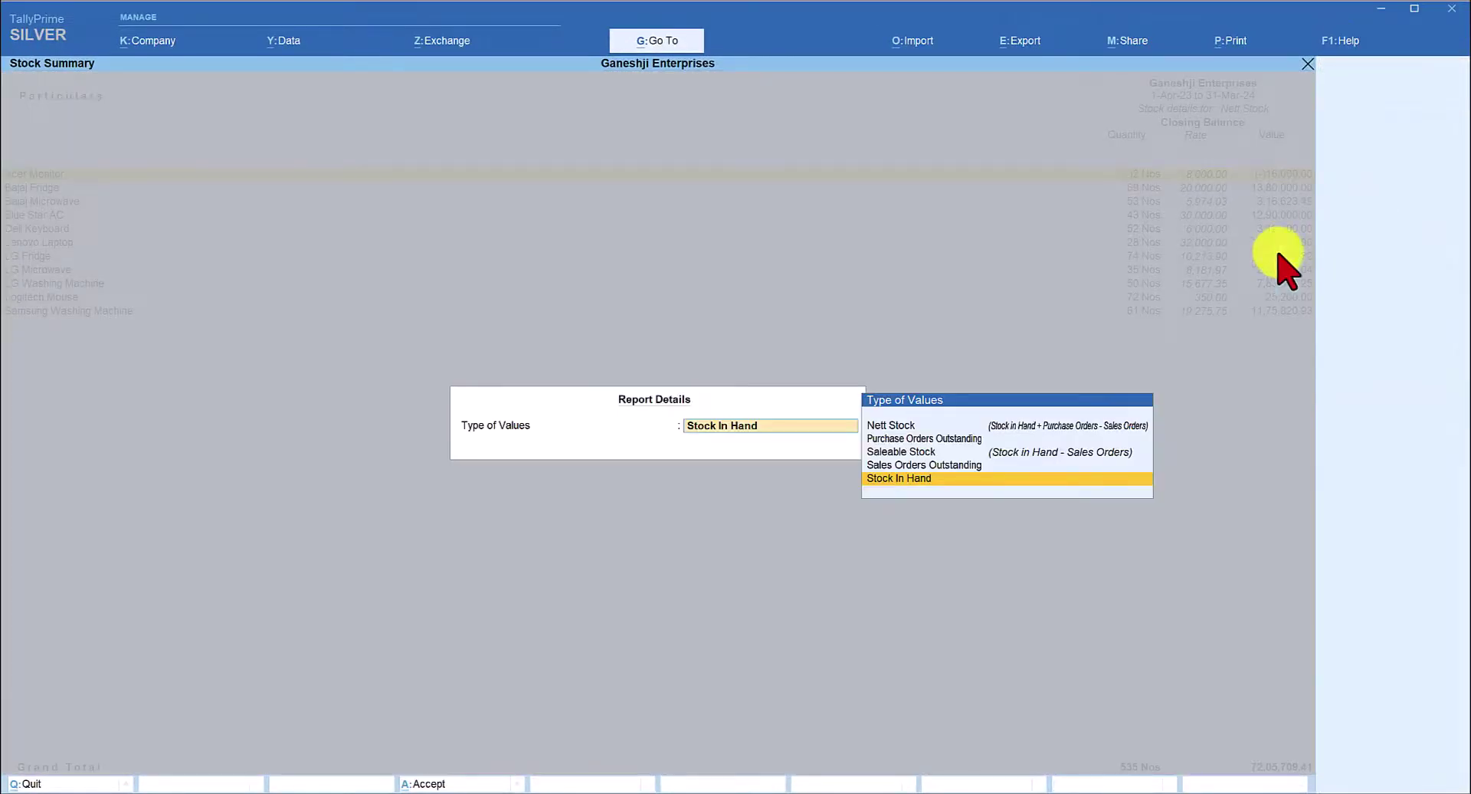
Show Purchase Orders Outstanding for all orders: five items, 30 Nos worth 90,000.00.
{"action": "left_click", "coordinate": [951, 438]}
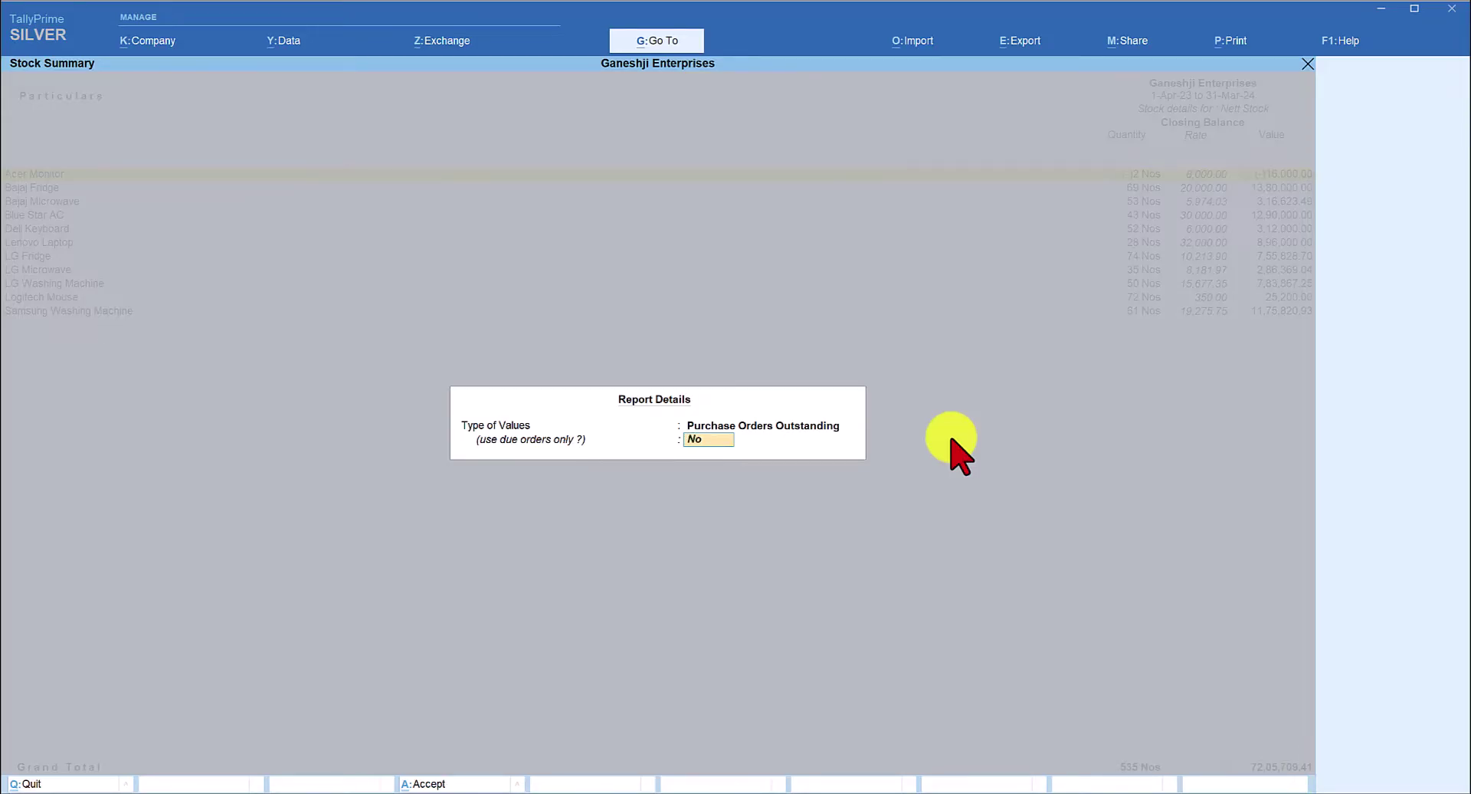
{"action": "key", "text": "Return"}
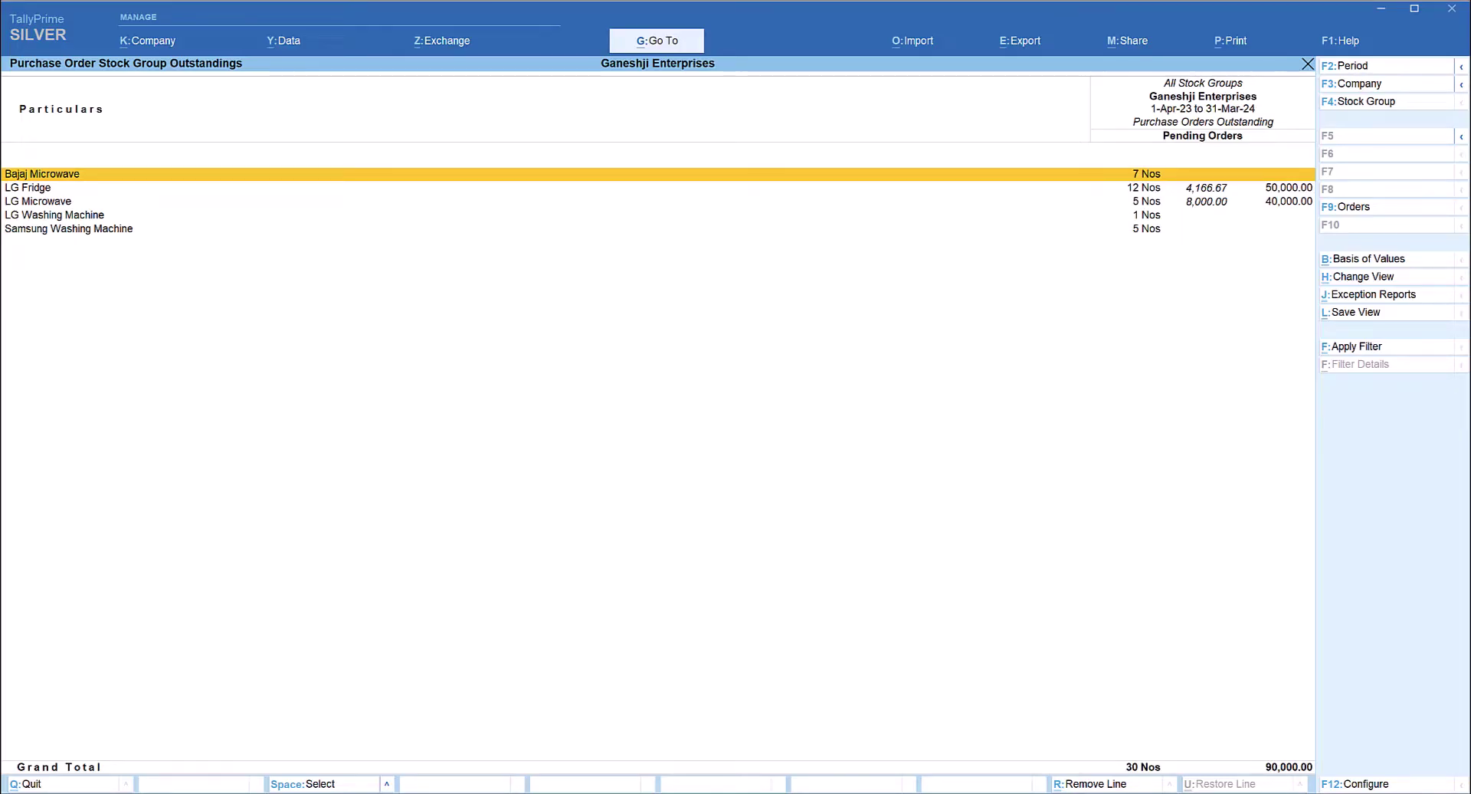
Drill into Bajaj Microwave's purchase order details: two overdue orders, 7 of 15 Nos pending.
{"action": "left_click", "coordinate": [64, 177]}
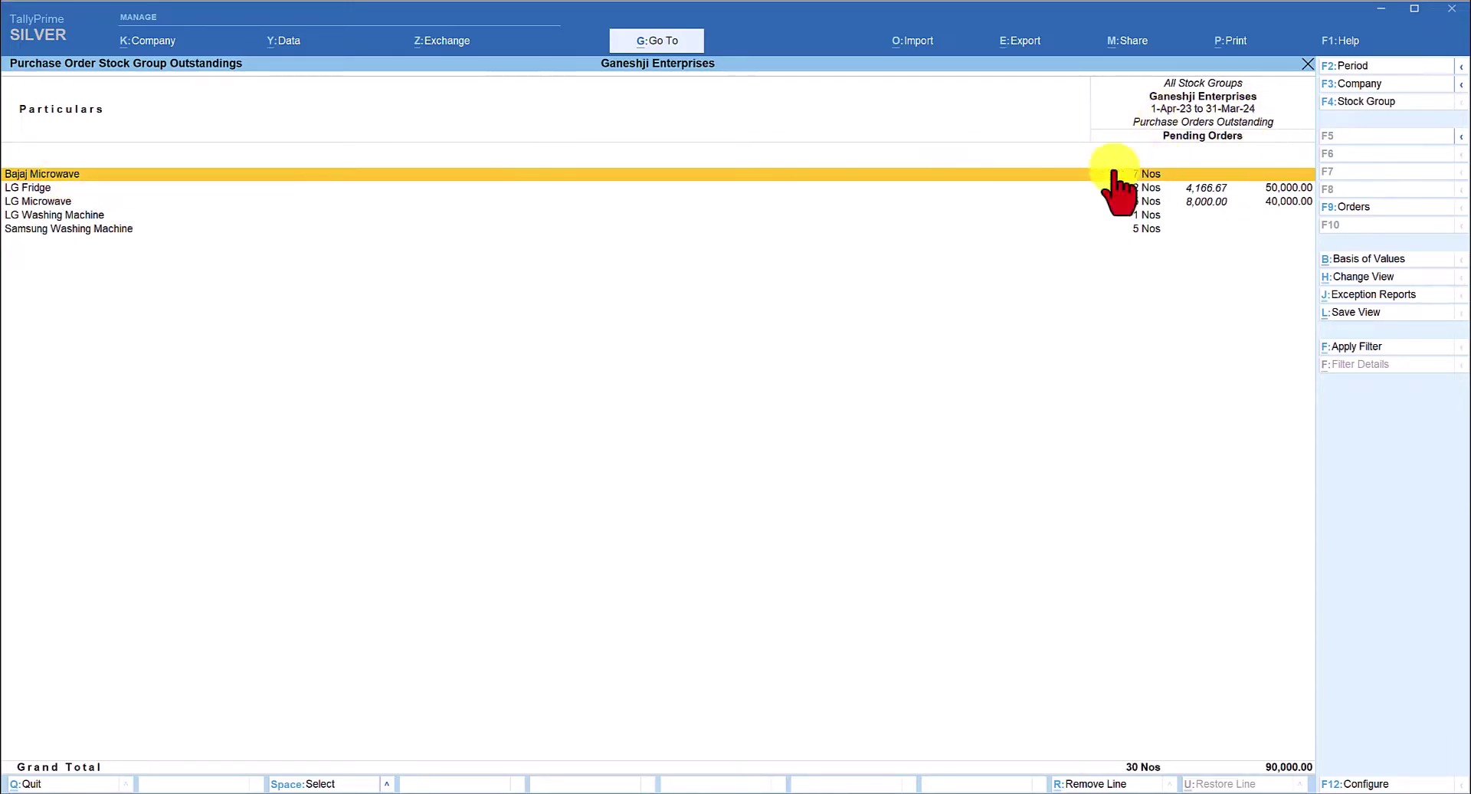
{"action": "key", "text": "Return"}
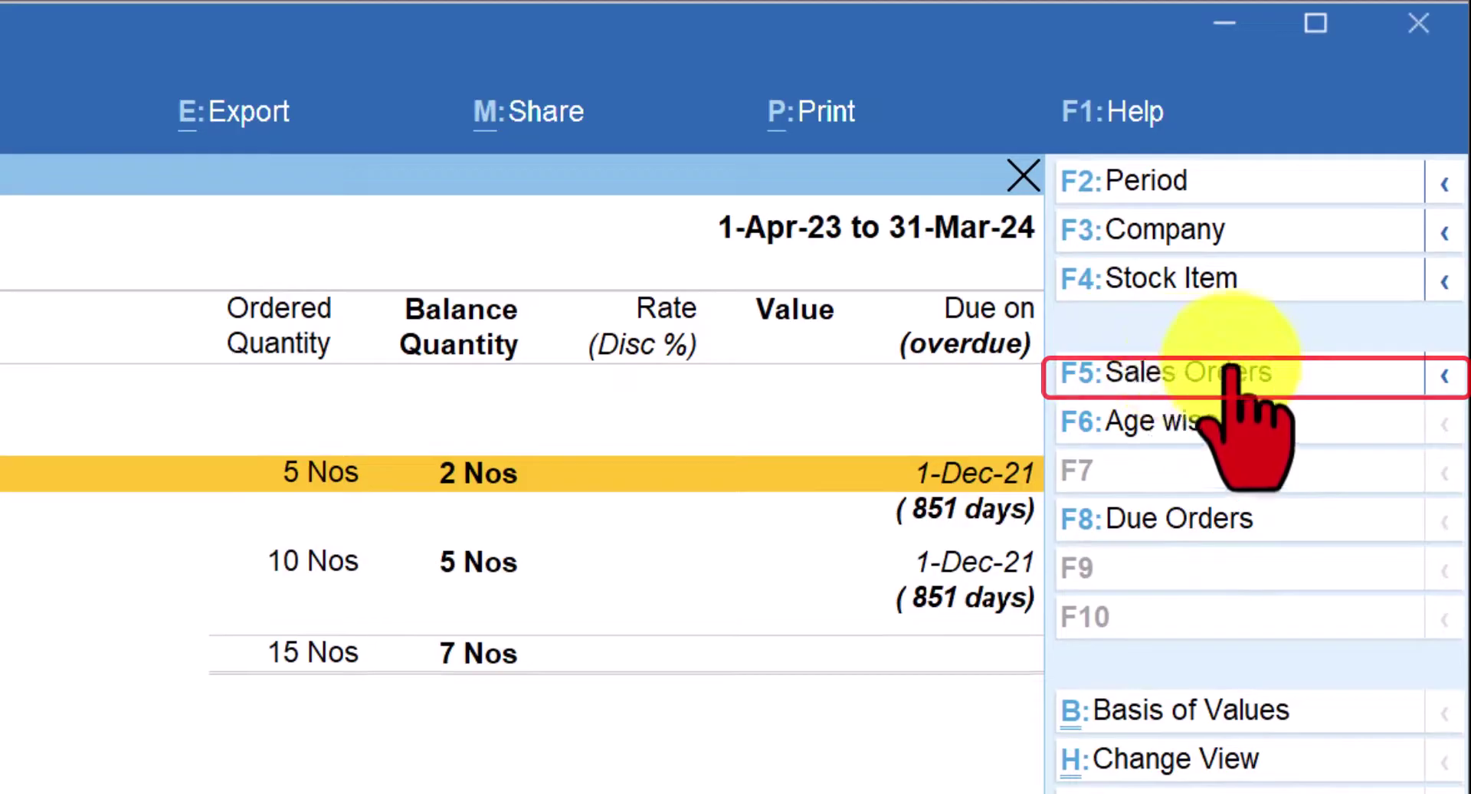
View Bajaj Microwave's sales orders, then return to the Stock Summary with Stock In Hand.
{"action": "left_click", "coordinate": [1228, 372]}
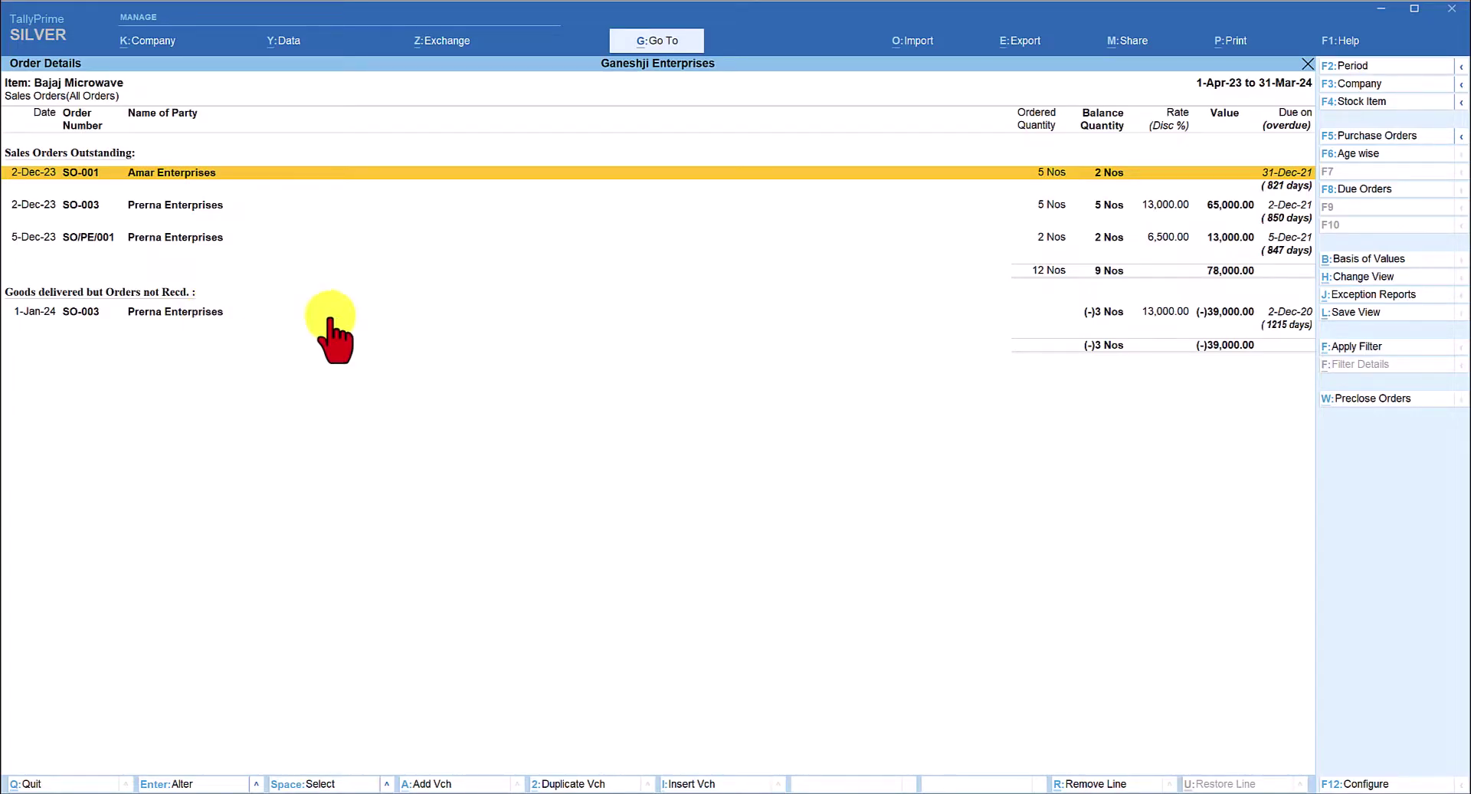
{"action": "key", "text": "Escape"}
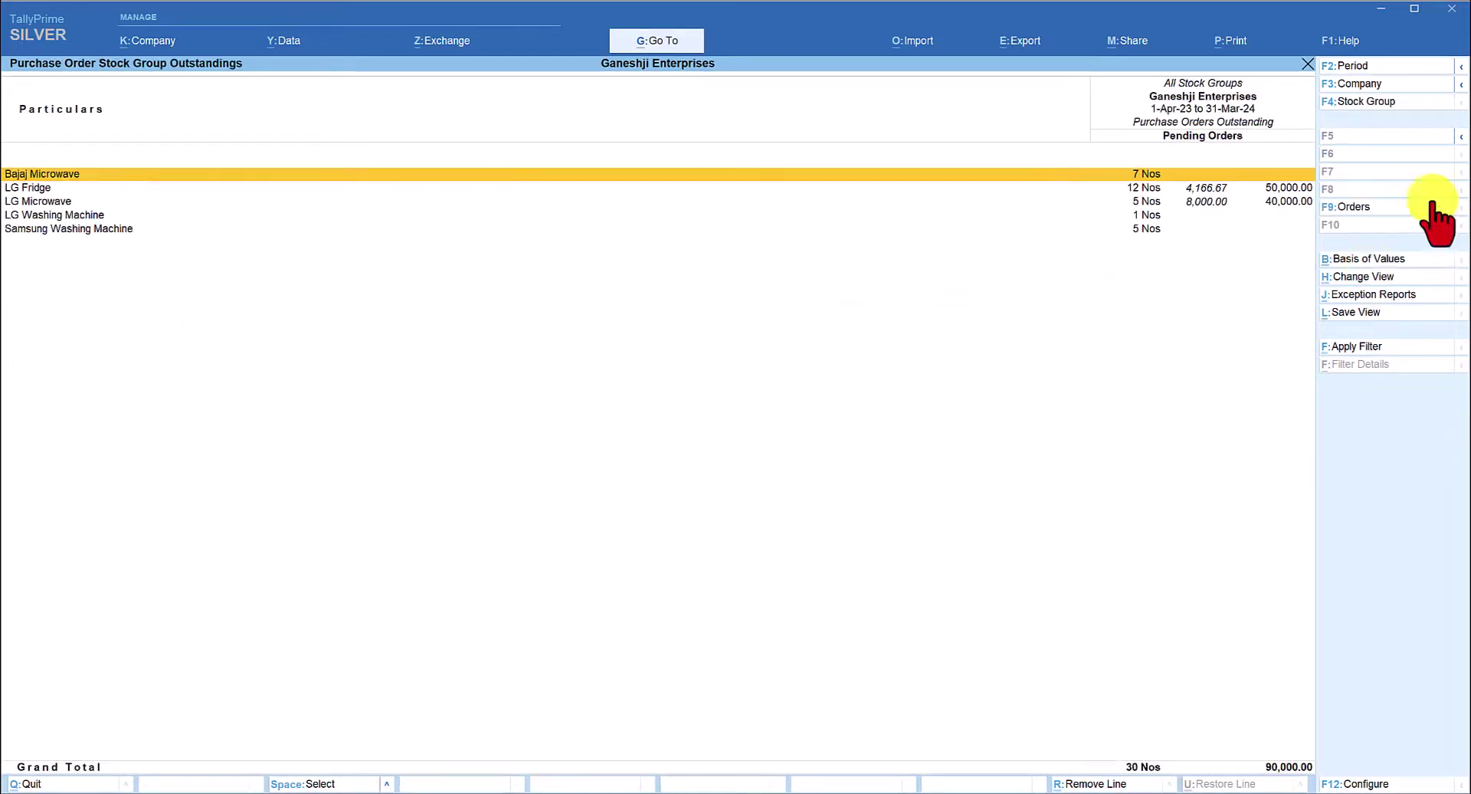
{"action": "left_click", "coordinate": [1370, 213]}
{"action": "key", "text": "Down"}
{"action": "key", "text": "Down"}
{"action": "key", "text": "Down"}
{"action": "key", "text": "Return"}
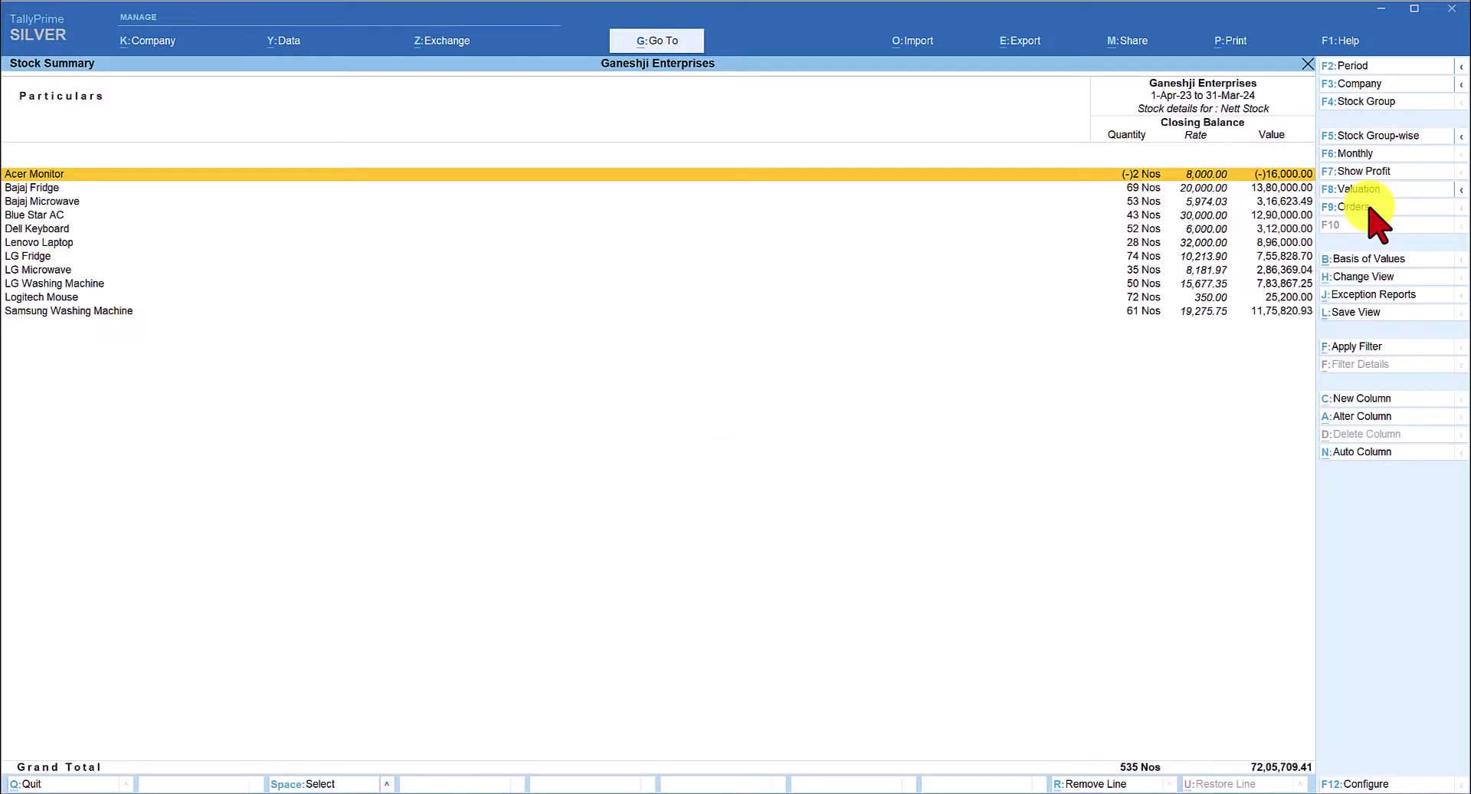